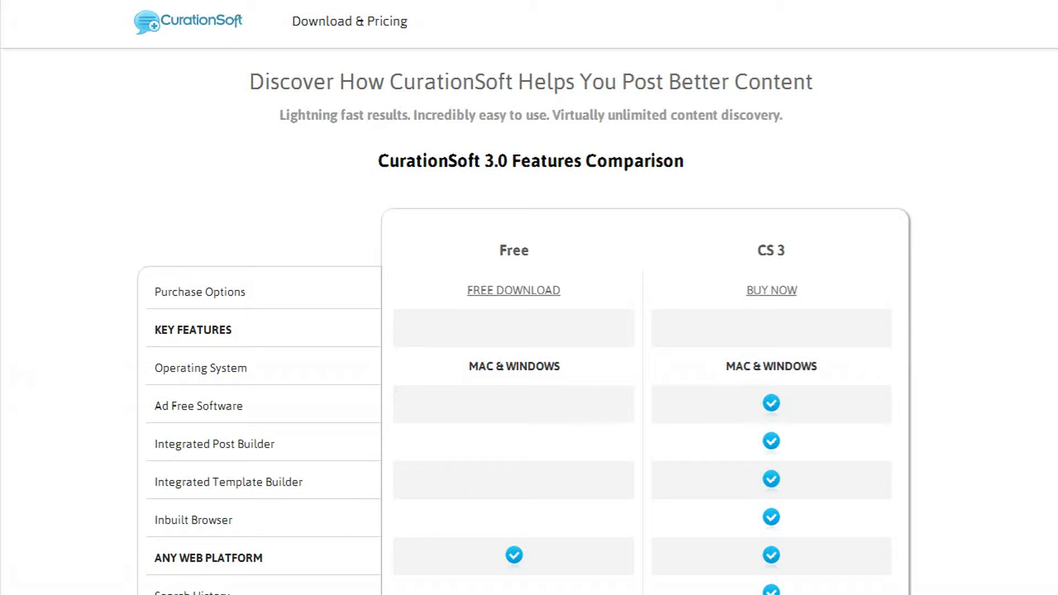
- Scroll through the Hummingbird post's curated article list and Related News, then back to the top
{"action": "scroll", "coordinate": [986, 374], "scroll_direction": "down", "scroll_amount": 4}
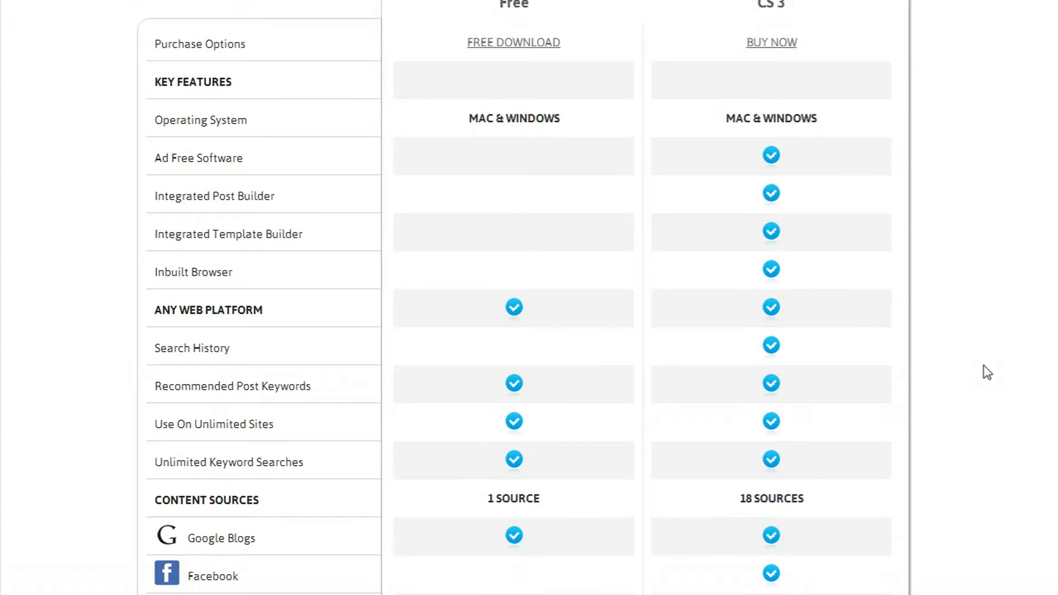
{"action": "scroll", "coordinate": [986, 373], "scroll_direction": "down", "scroll_amount": 5}
{"action": "scroll", "coordinate": [986, 372], "scroll_direction": "down", "scroll_amount": 1}
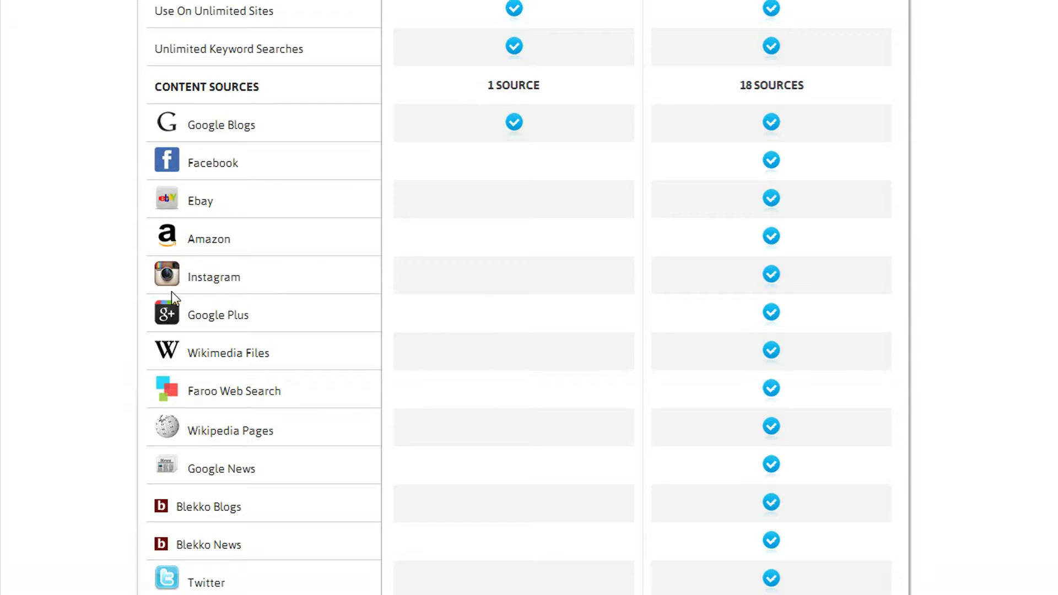
{"action": "scroll", "coordinate": [113, 319], "scroll_direction": "down", "scroll_amount": 2}
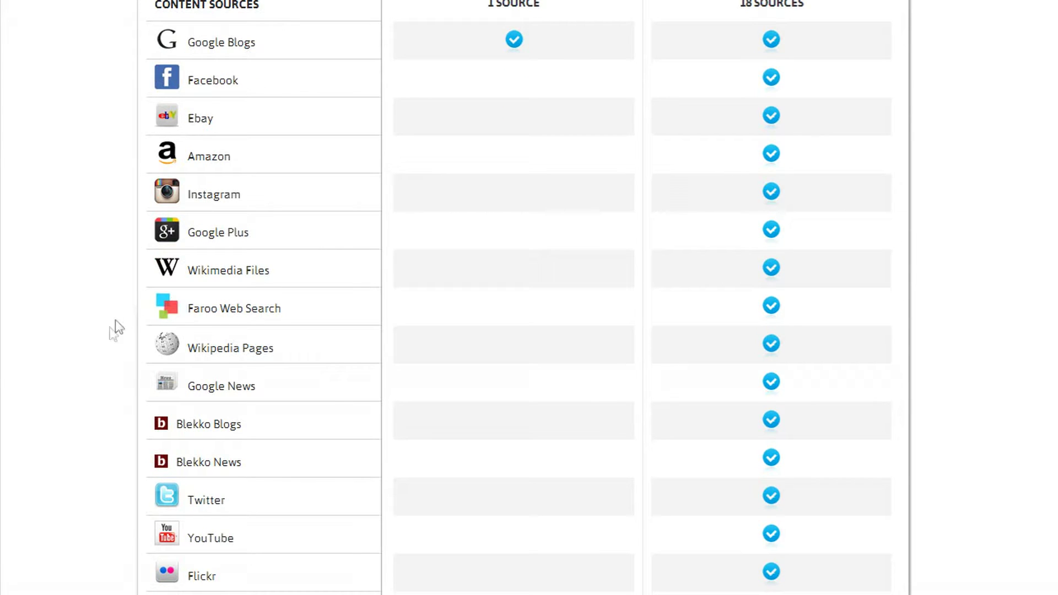
{"action": "scroll", "coordinate": [117, 360], "scroll_direction": "down", "scroll_amount": 2}
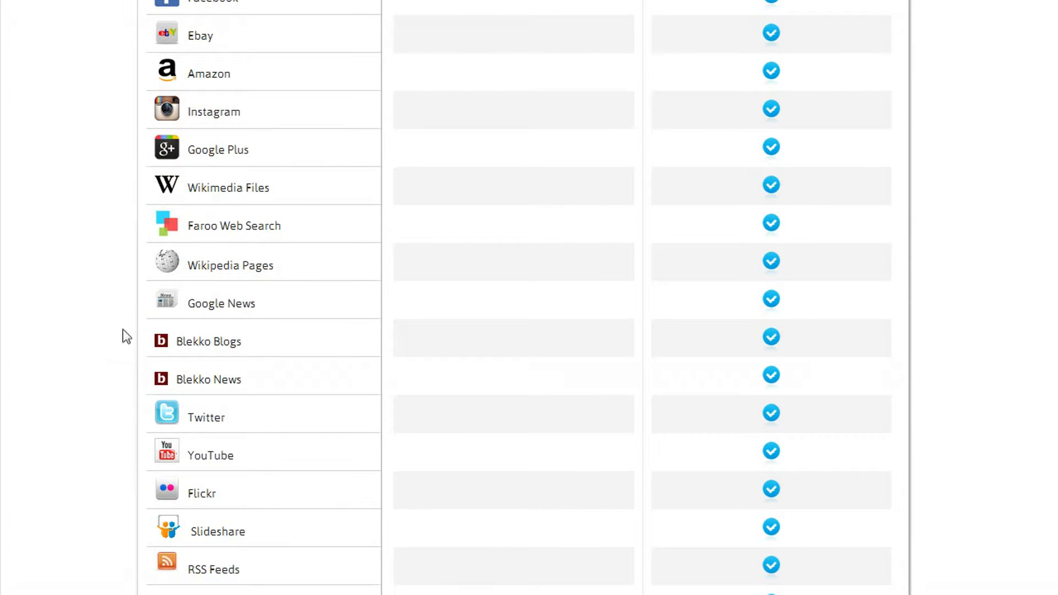
{"action": "scroll", "coordinate": [123, 331], "scroll_direction": "down", "scroll_amount": 2}
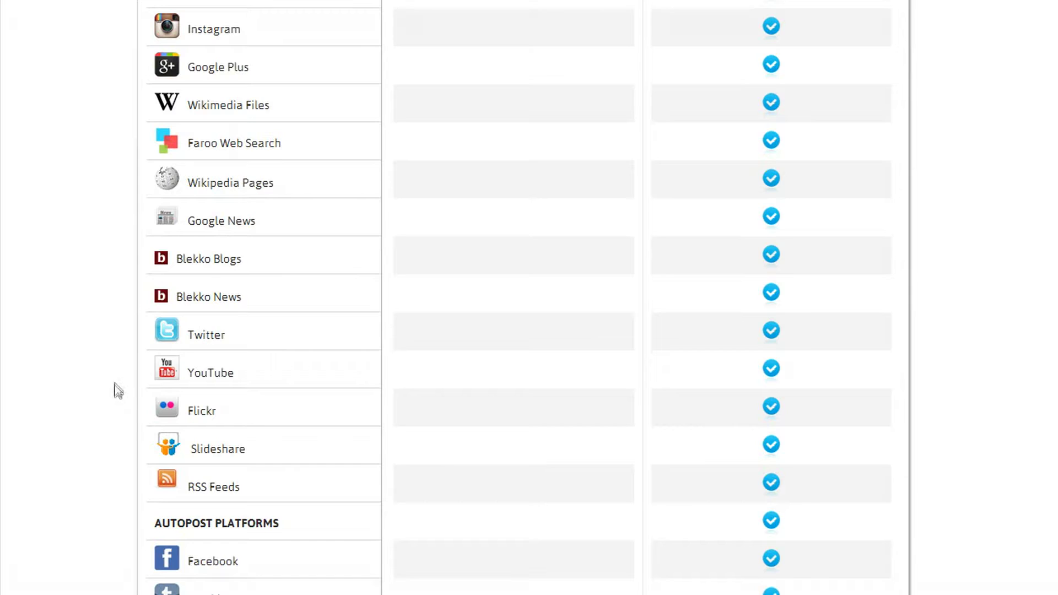
{"action": "scroll", "coordinate": [117, 407], "scroll_direction": "down", "scroll_amount": 2}
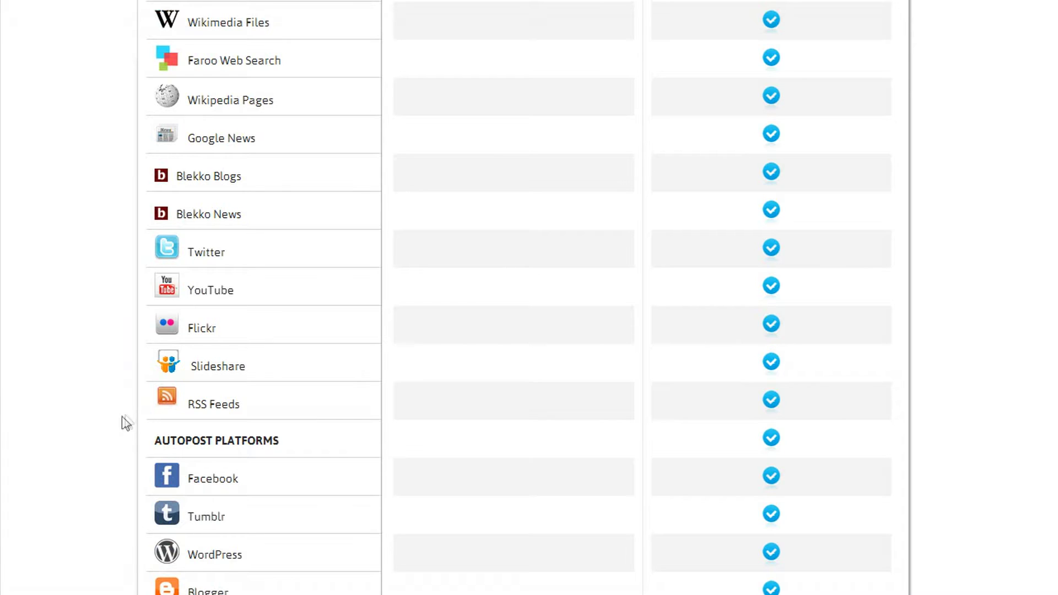
{"action": "scroll", "coordinate": [121, 421], "scroll_direction": "down", "scroll_amount": 3}
{"action": "scroll", "coordinate": [120, 422], "scroll_direction": "down", "scroll_amount": 2}
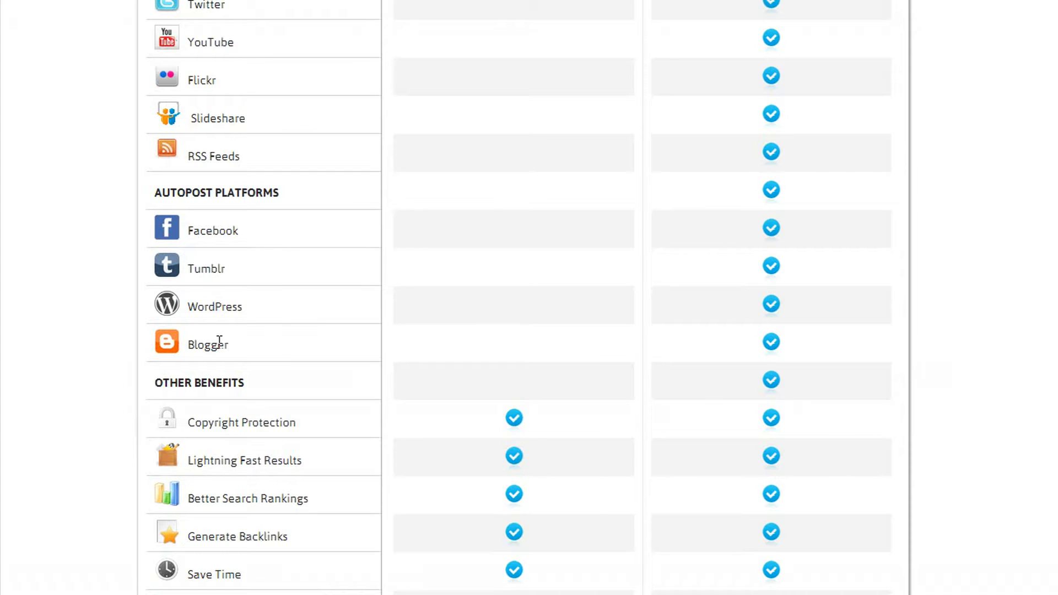
{"action": "scroll", "coordinate": [114, 377], "scroll_direction": "down", "scroll_amount": 2}
{"action": "scroll", "coordinate": [114, 377], "scroll_direction": "down", "scroll_amount": 2}
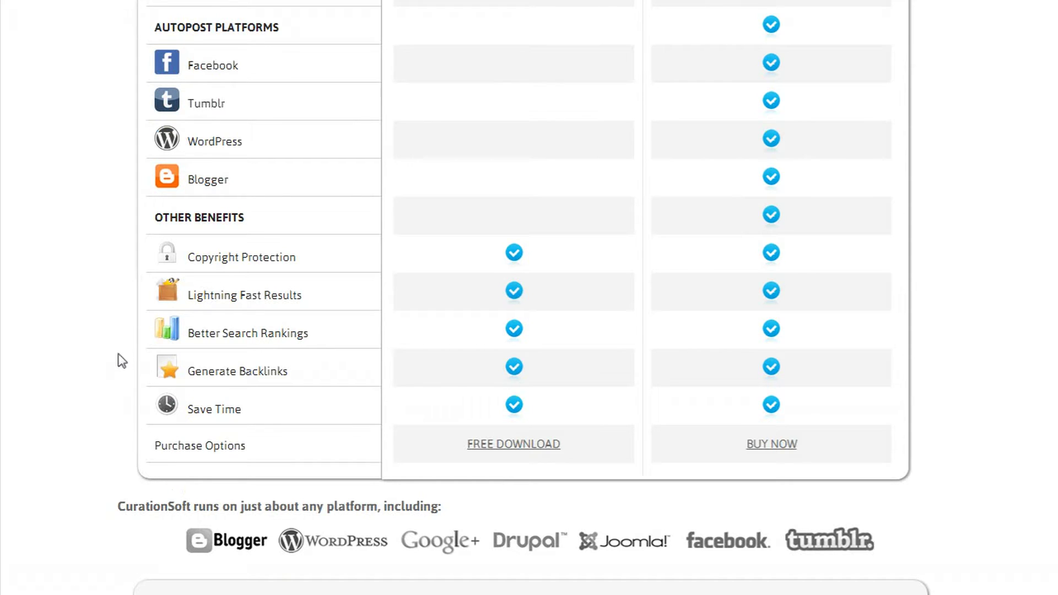
{"action": "scroll", "coordinate": [119, 322], "scroll_direction": "up", "scroll_amount": 10}
{"action": "scroll", "coordinate": [120, 323], "scroll_direction": "up", "scroll_amount": 15}
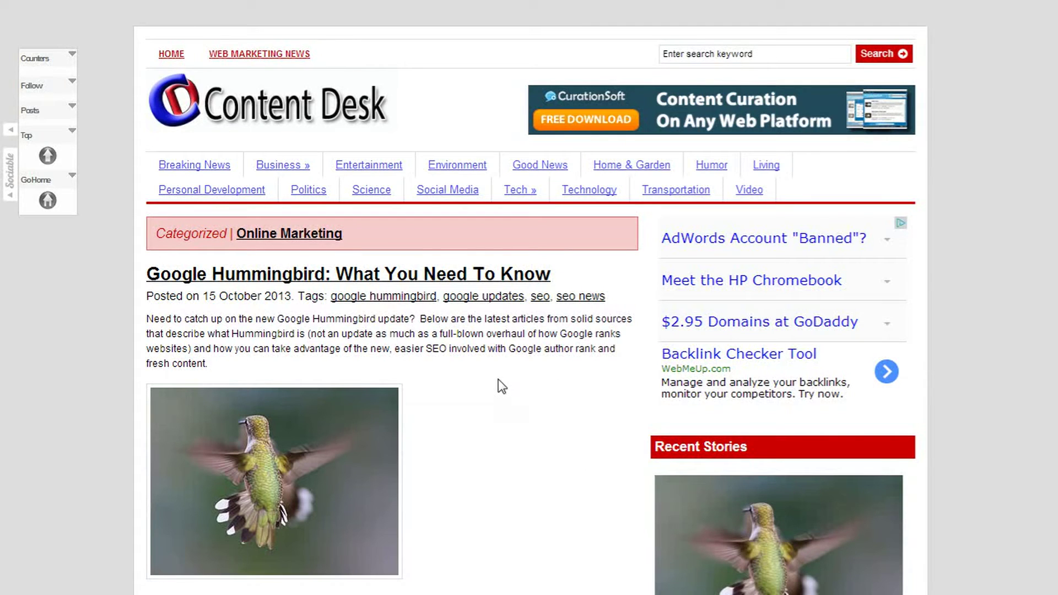
{"action": "scroll", "coordinate": [505, 383], "scroll_direction": "down", "scroll_amount": 2}
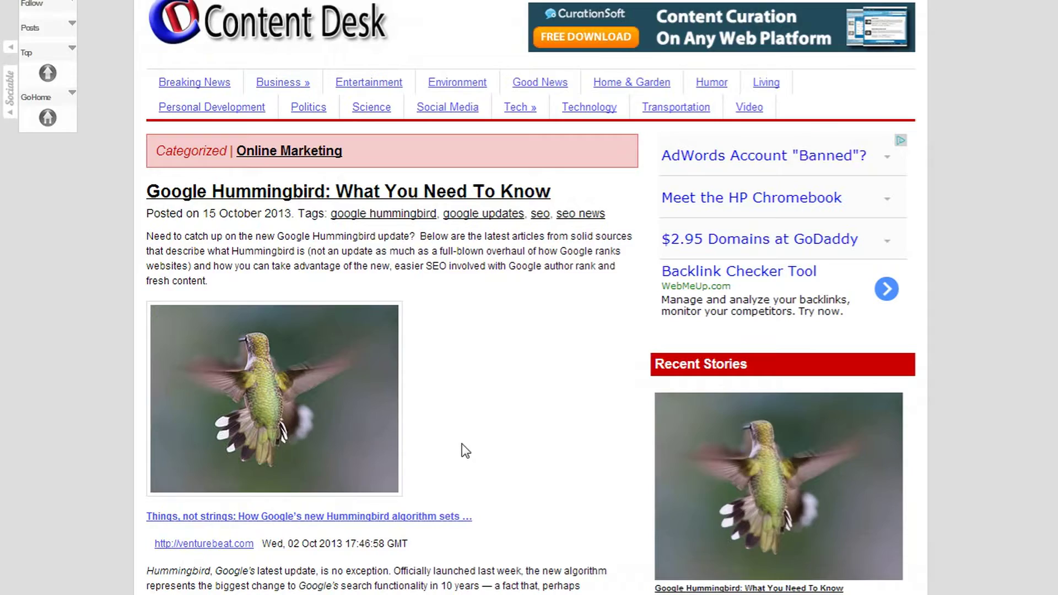
{"action": "scroll", "coordinate": [462, 444], "scroll_direction": "down", "scroll_amount": 10}
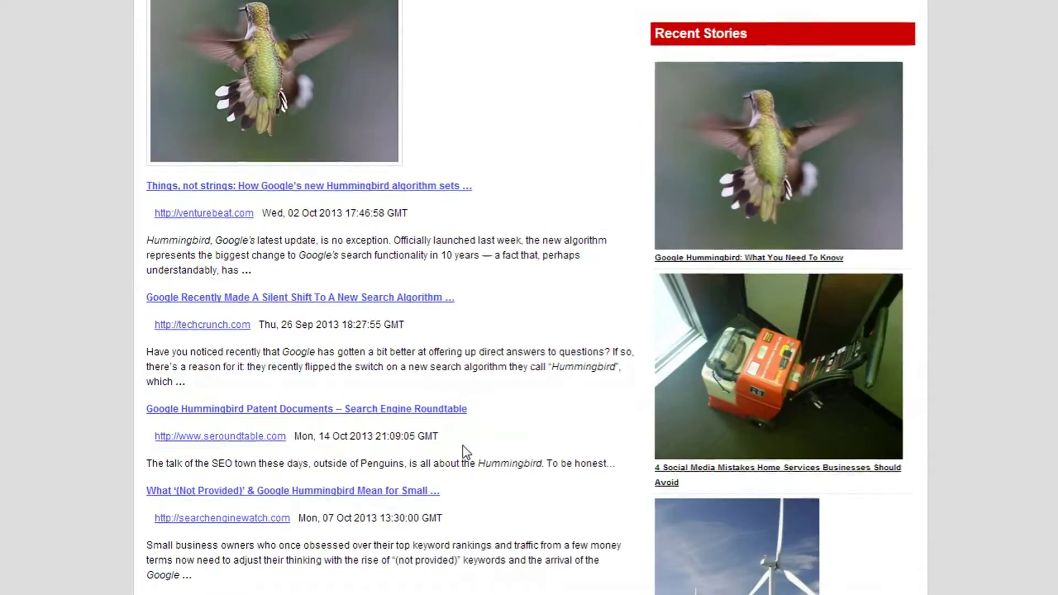
{"action": "scroll", "coordinate": [461, 453], "scroll_direction": "down", "scroll_amount": 5}
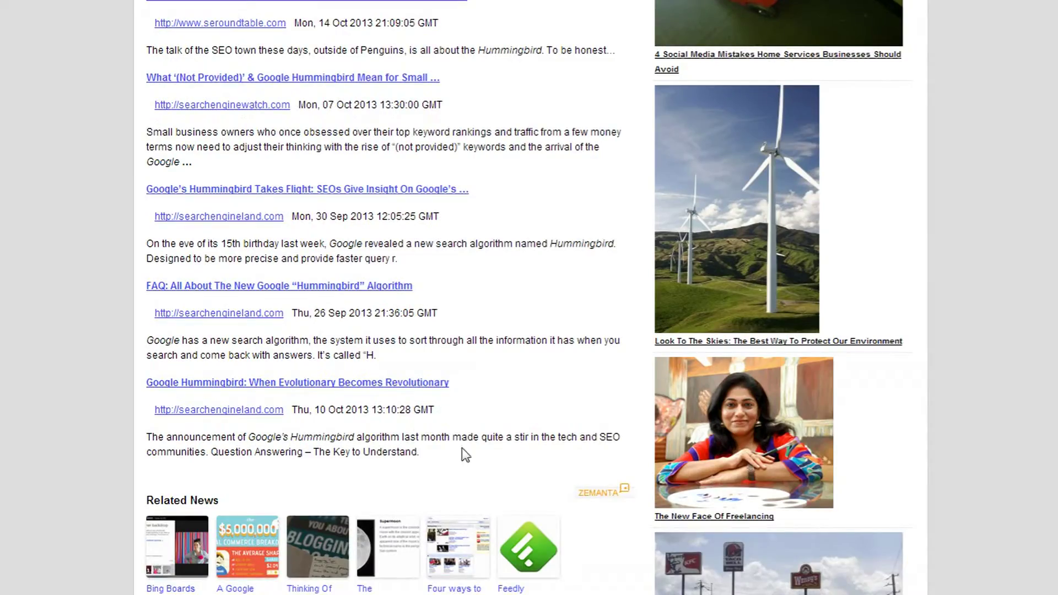
{"action": "scroll", "coordinate": [405, 334], "scroll_direction": "up", "scroll_amount": 5}
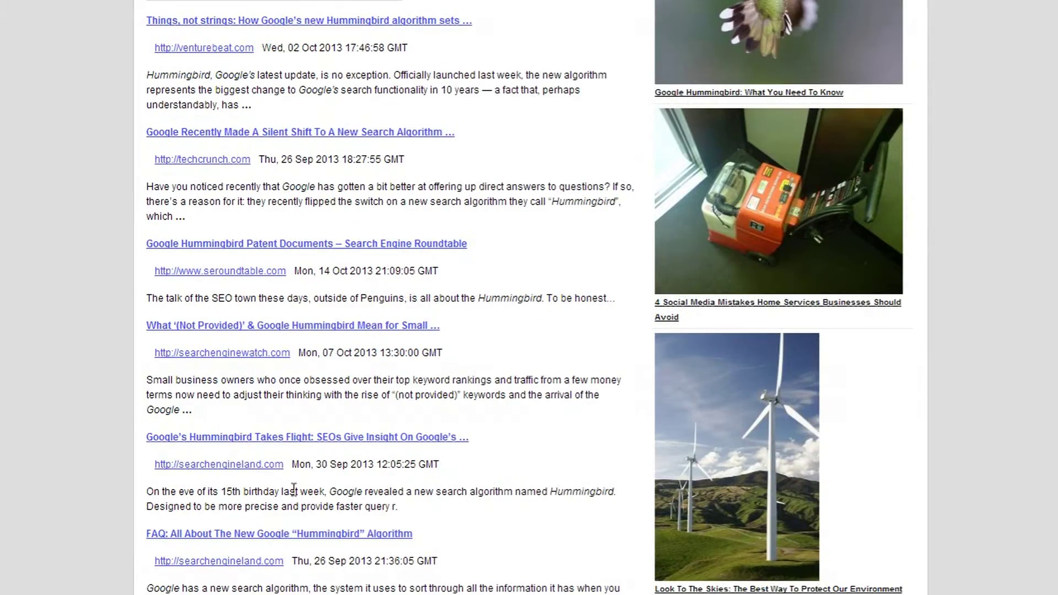
{"action": "scroll", "coordinate": [285, 439], "scroll_direction": "up", "scroll_amount": 8}
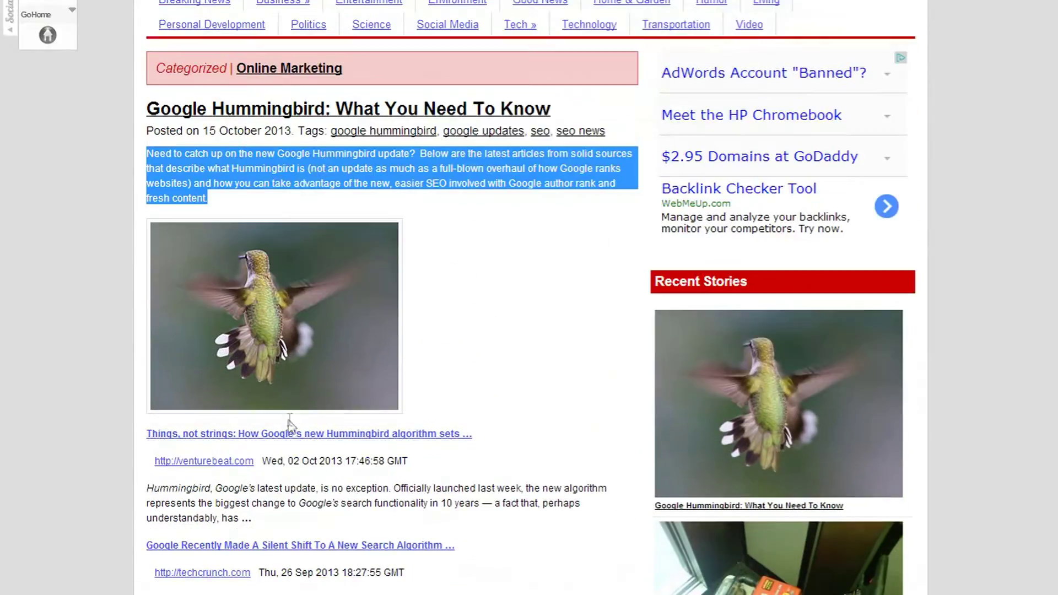
{"action": "scroll", "coordinate": [291, 438], "scroll_direction": "up", "scroll_amount": 3}
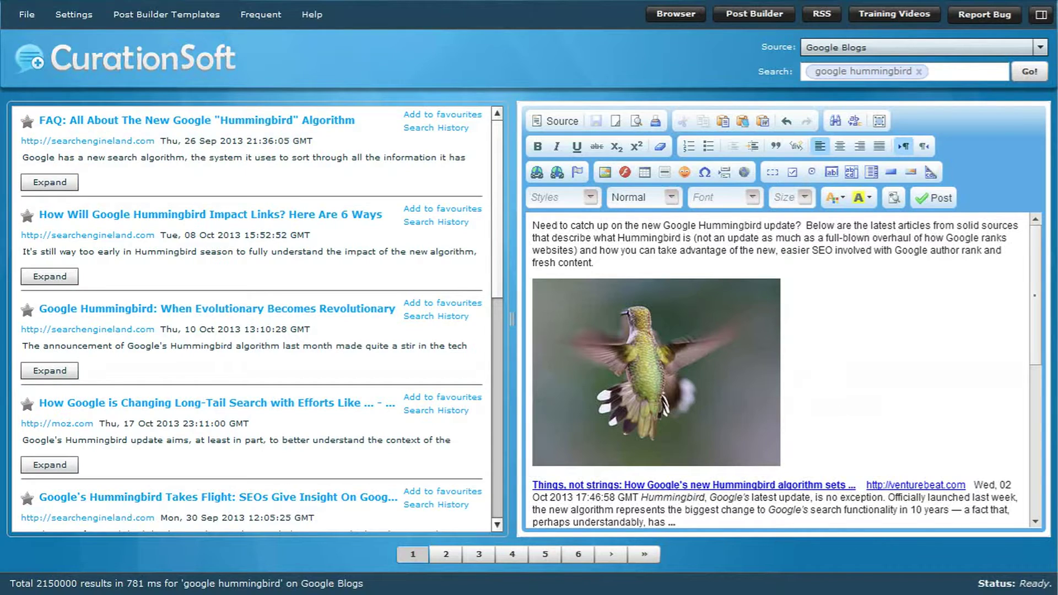
{"action": "mouse_move", "coordinate": [1036, 326]}
{"action": "left_mouse_down"}
{"action": "mouse_move", "coordinate": [1030, 497]}
{"action": "mouse_move", "coordinate": [1032, 341]}
{"action": "left_mouse_up"}
- Copy the FAQ's 'What's a search algorithm?' section and paste it below the post's intro
{"action": "left_click", "coordinate": [51, 188]}
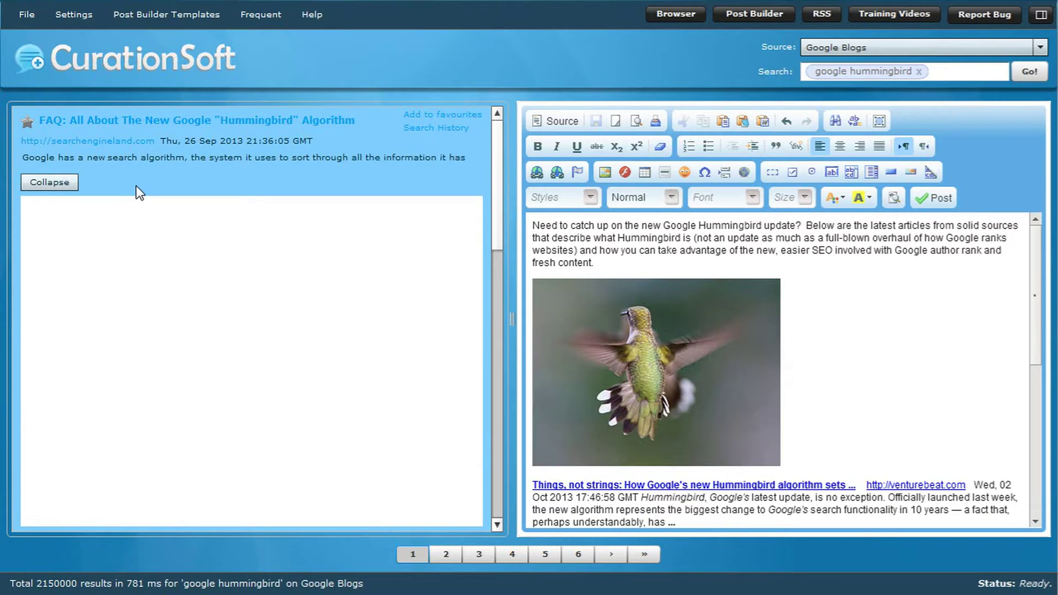
{"action": "left_click_drag", "start_coordinate": [491, 174], "coordinate": [491, 128]}
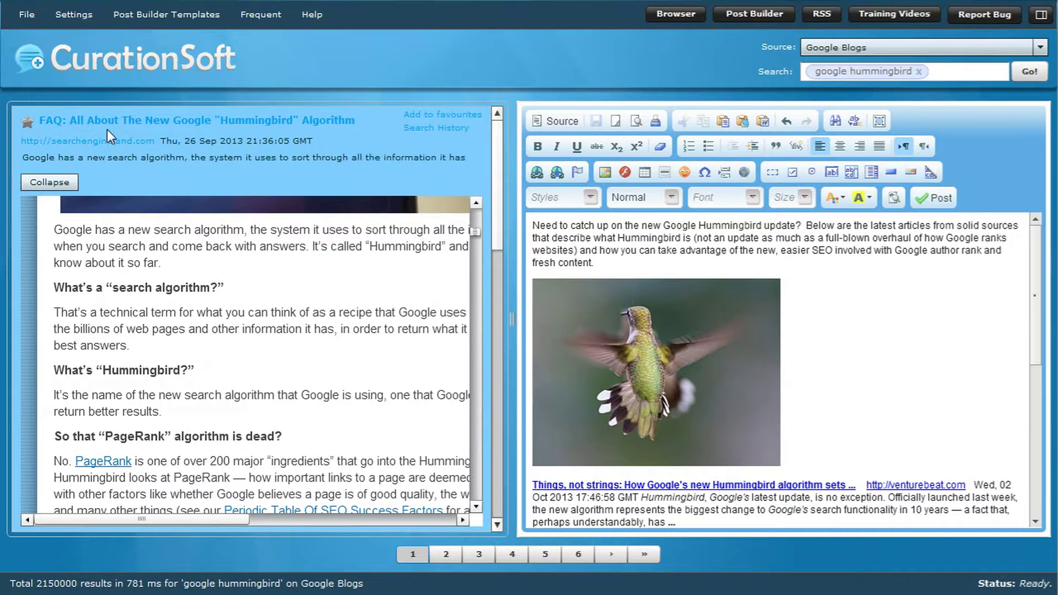
{"action": "left_click_drag", "start_coordinate": [53, 317], "coordinate": [130, 381]}
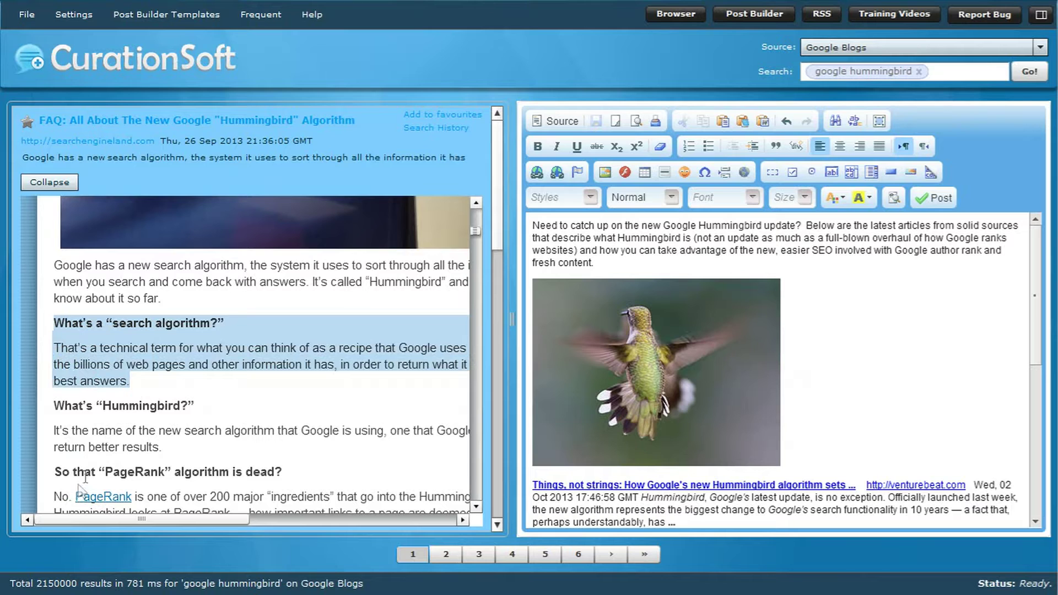
{"action": "right_click", "coordinate": [133, 359]}
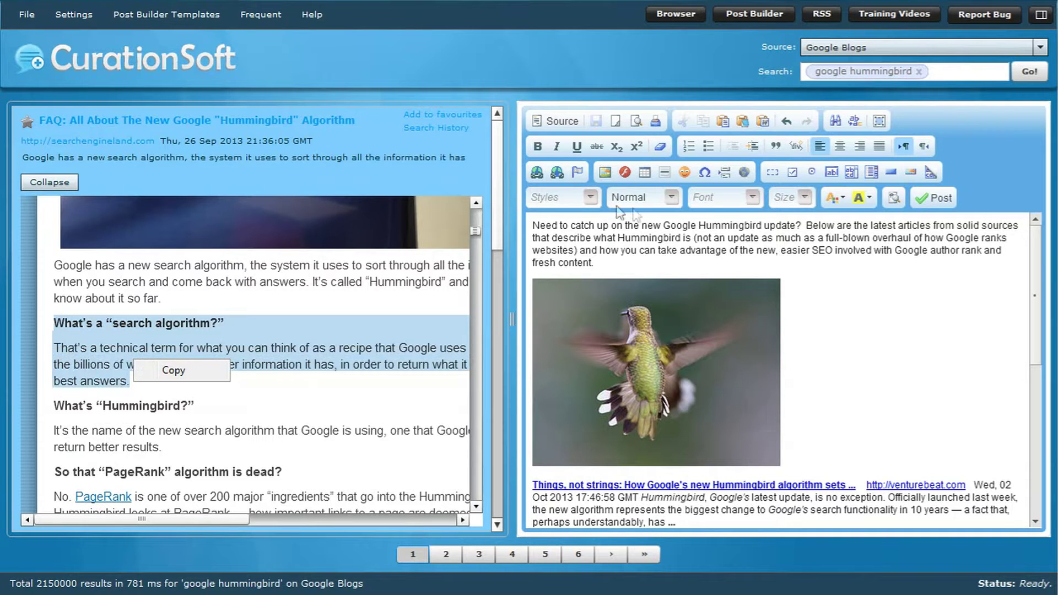
{"action": "left_click", "coordinate": [601, 263]}
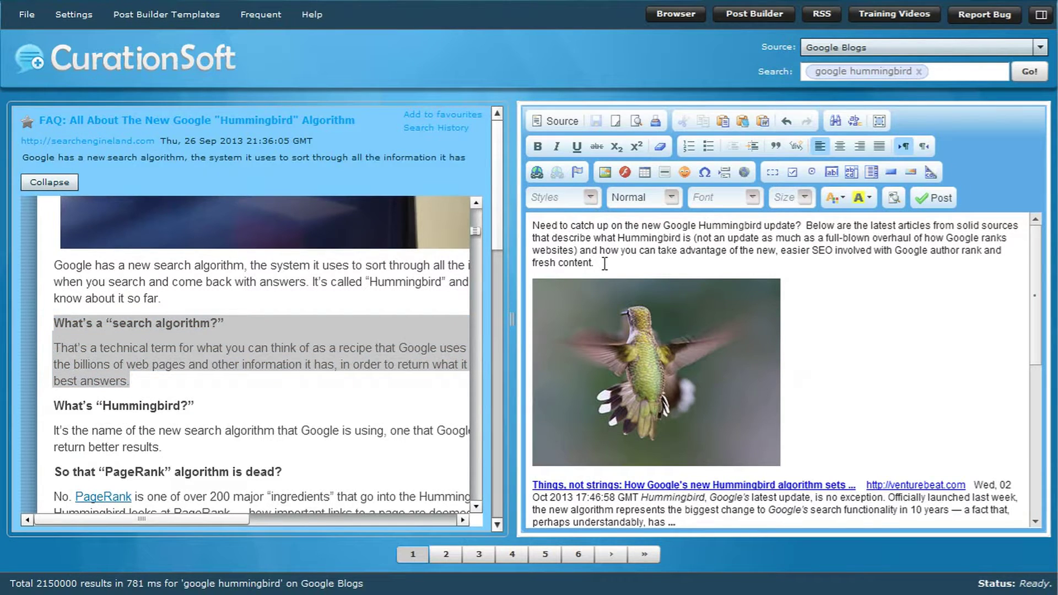
{"action": "key", "text": "Return"}
{"action": "type", "text": "What’s a \"search algorithm?\" That’s a technical term for what you can think of as a recipe that Google uses to sort through the billions of web pages and other information it has, in order to return what it believes are the best answers."}
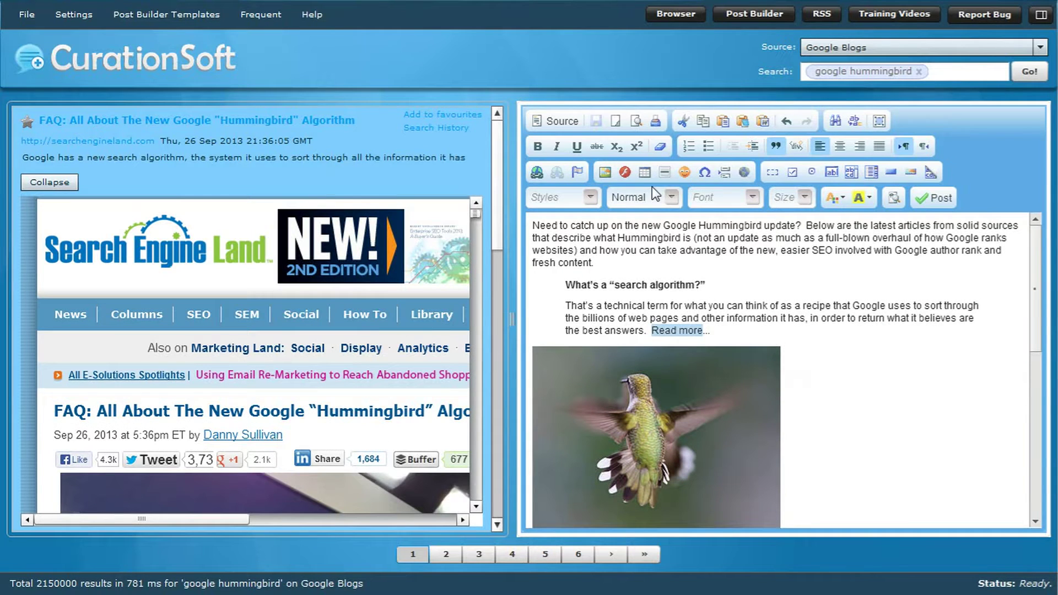
- Link the 'Read more...' text to the FAQ article's URL
{"action": "left_click", "coordinate": [536, 173]}
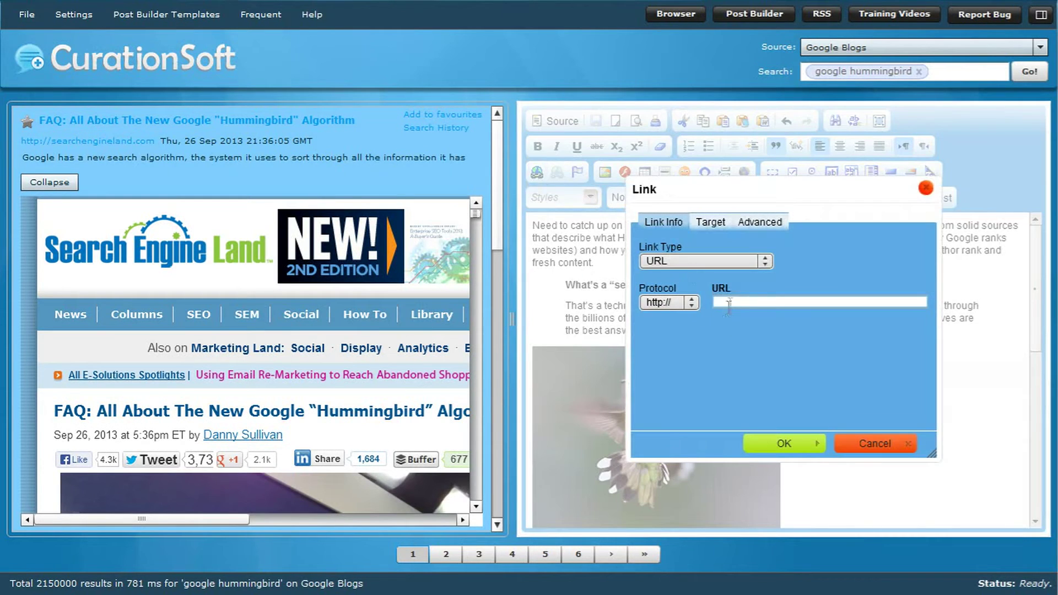
{"action": "type", "text": "searchengineland.com/google-hummingbird-172816"}
{"action": "left_click", "coordinate": [784, 444]}
{"action": "scroll", "coordinate": [475, 244], "scroll_direction": "down", "scroll_amount": 5}
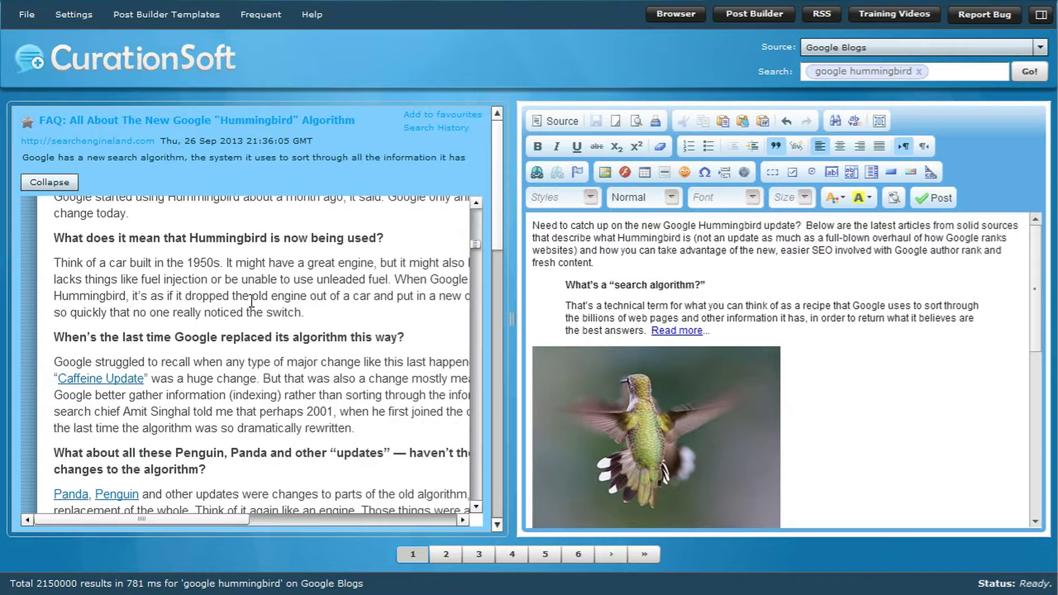
- Switch the source to YouTube and expand the Semantic Search and Google Hummingbird video
{"action": "left_click", "coordinate": [914, 47]}
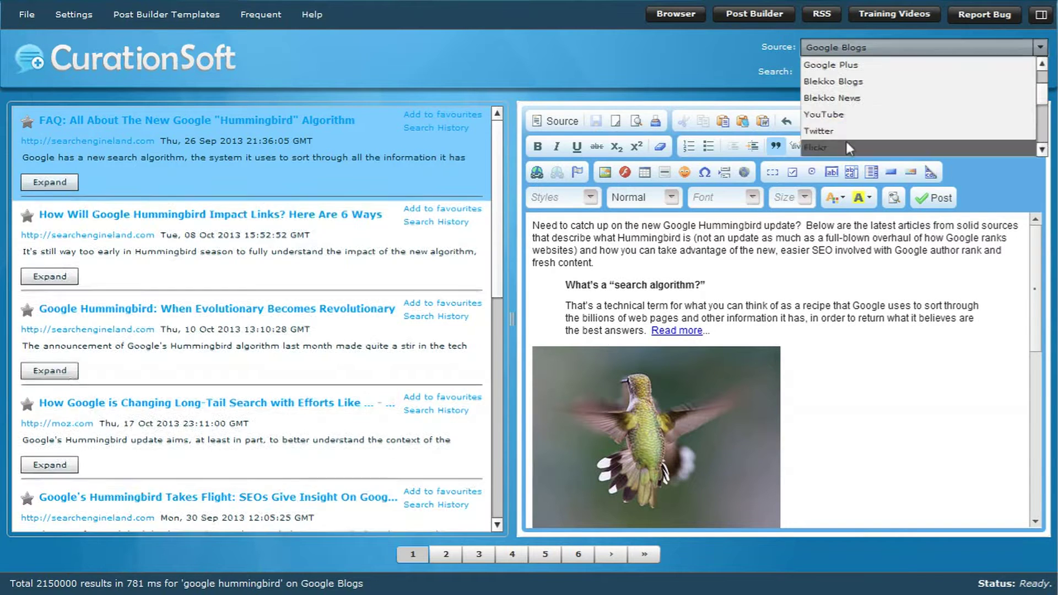
{"action": "left_click", "coordinate": [837, 114]}
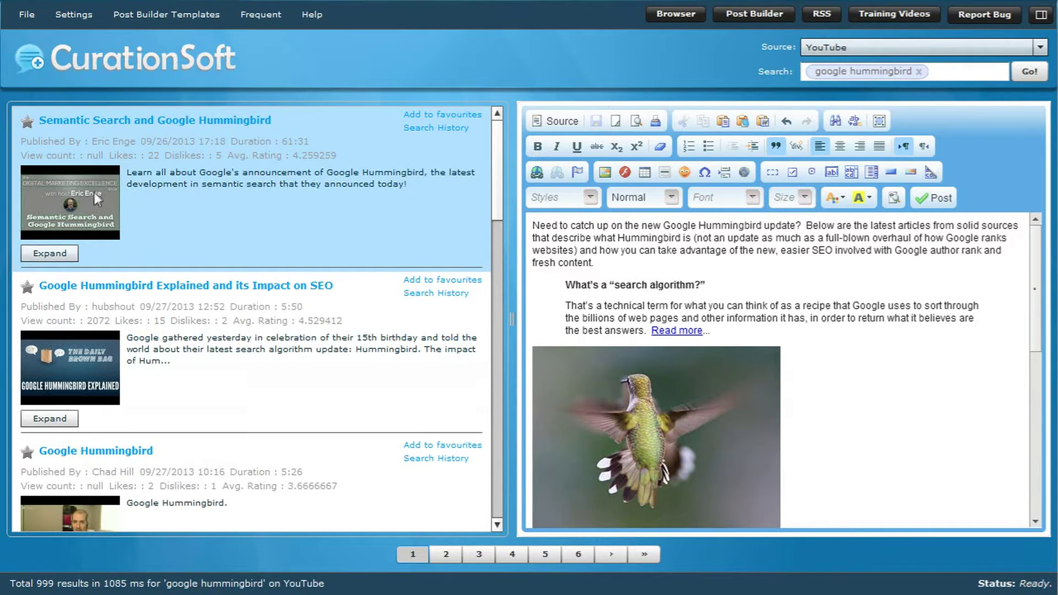
{"action": "left_click", "coordinate": [54, 255]}
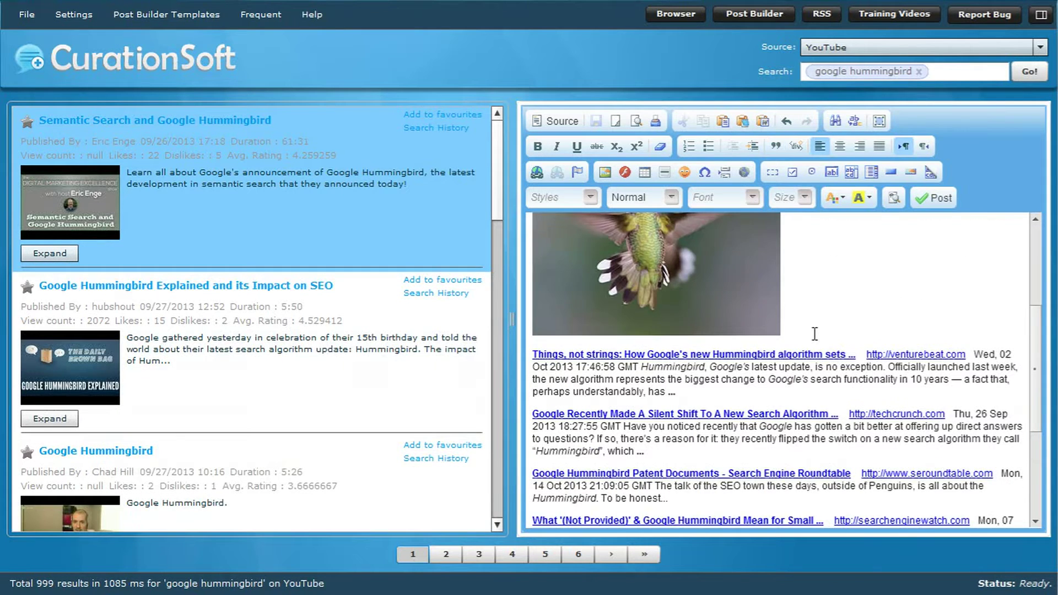
- Place the cursor below the last article and bring up the Post Builder Templates
{"action": "scroll", "coordinate": [815, 330], "scroll_direction": "down", "scroll_amount": 3}
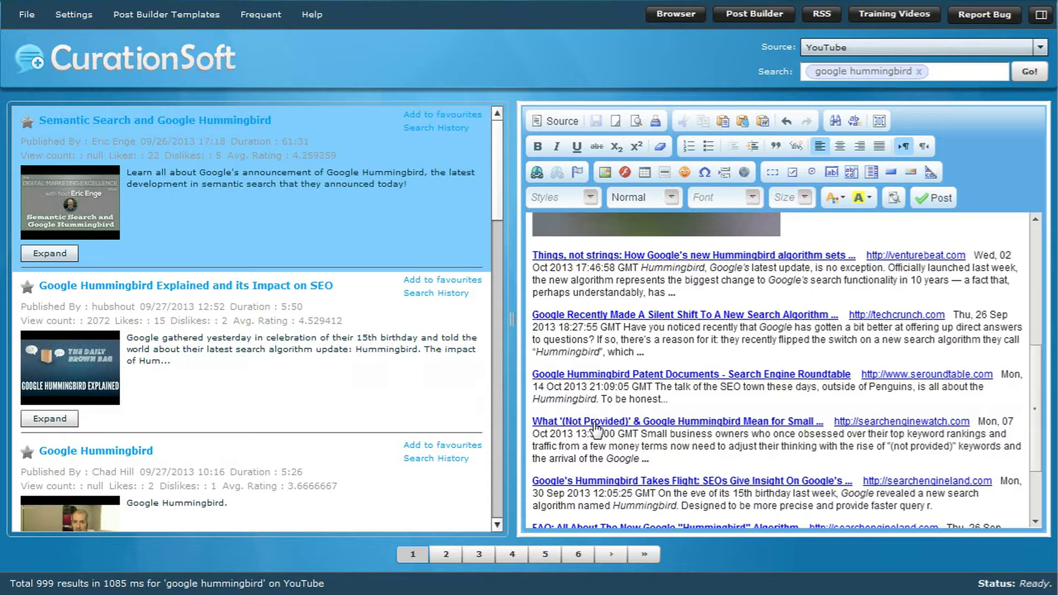
{"action": "scroll", "coordinate": [598, 433], "scroll_direction": "down", "scroll_amount": 3}
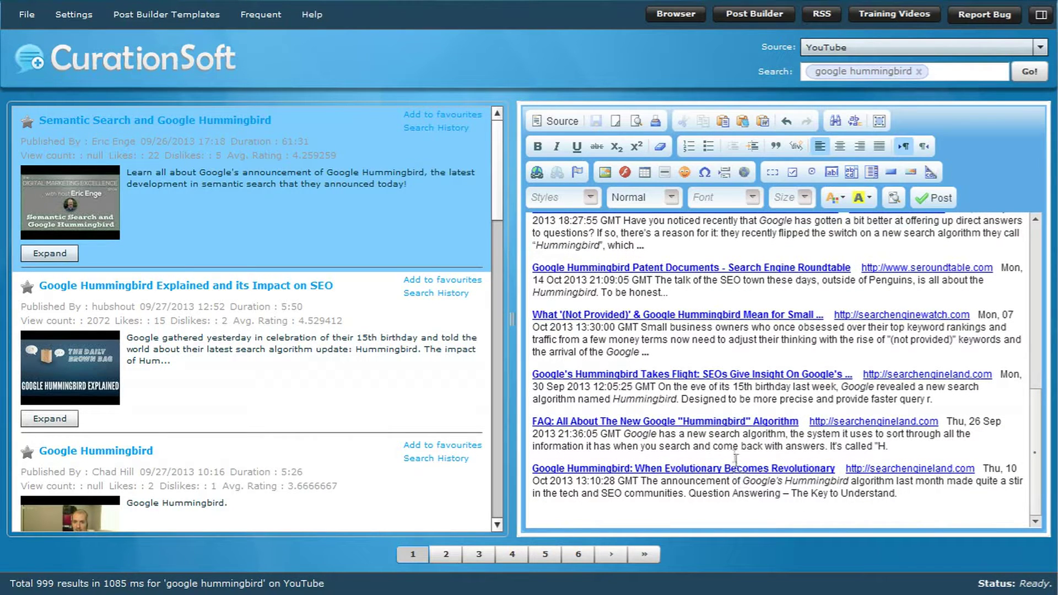
{"action": "left_click", "coordinate": [532, 515]}
{"action": "left_click", "coordinate": [156, 16]}
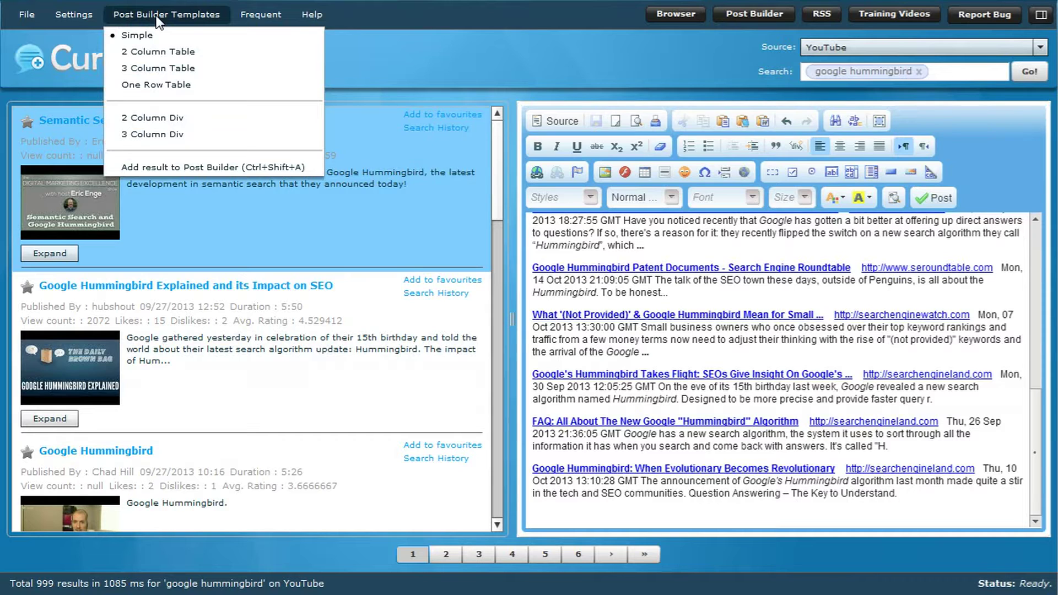
- Choose the 2 Column Div template, switch the source to Google Blogs, and return to the post's end
{"action": "left_click", "coordinate": [181, 115]}
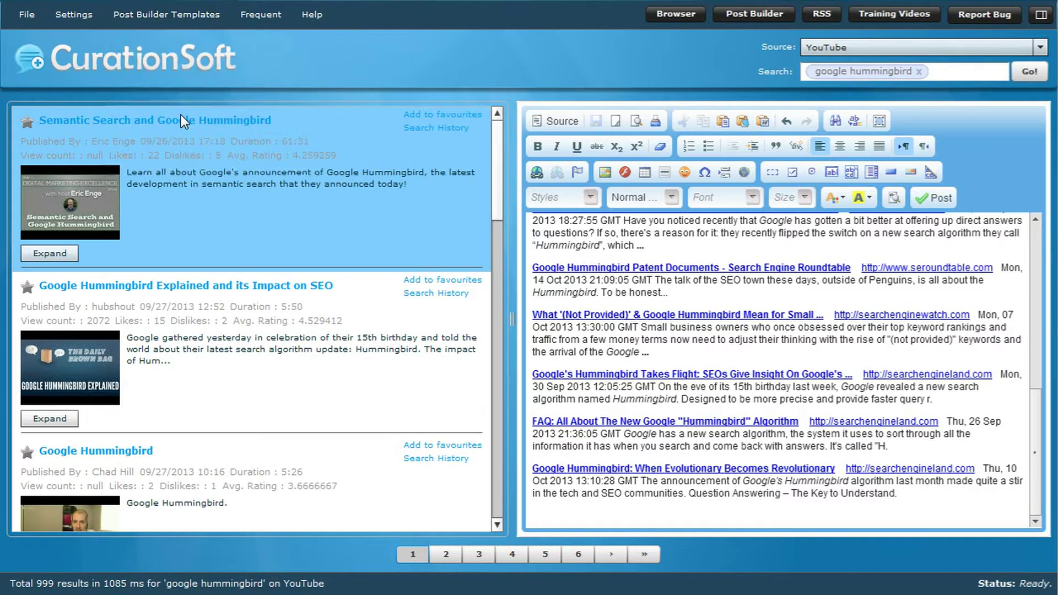
{"action": "right_click", "coordinate": [181, 114]}
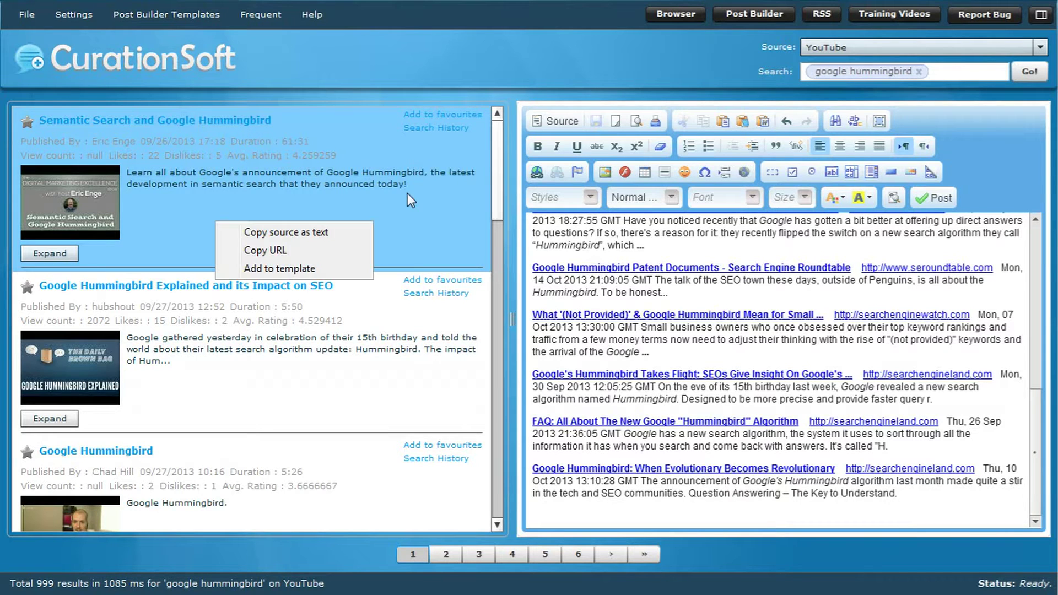
{"action": "left_click", "coordinate": [1042, 49]}
{"action": "scroll", "coordinate": [1041, 110], "scroll_direction": "down", "scroll_amount": 3}
{"action": "left_click", "coordinate": [881, 68]}
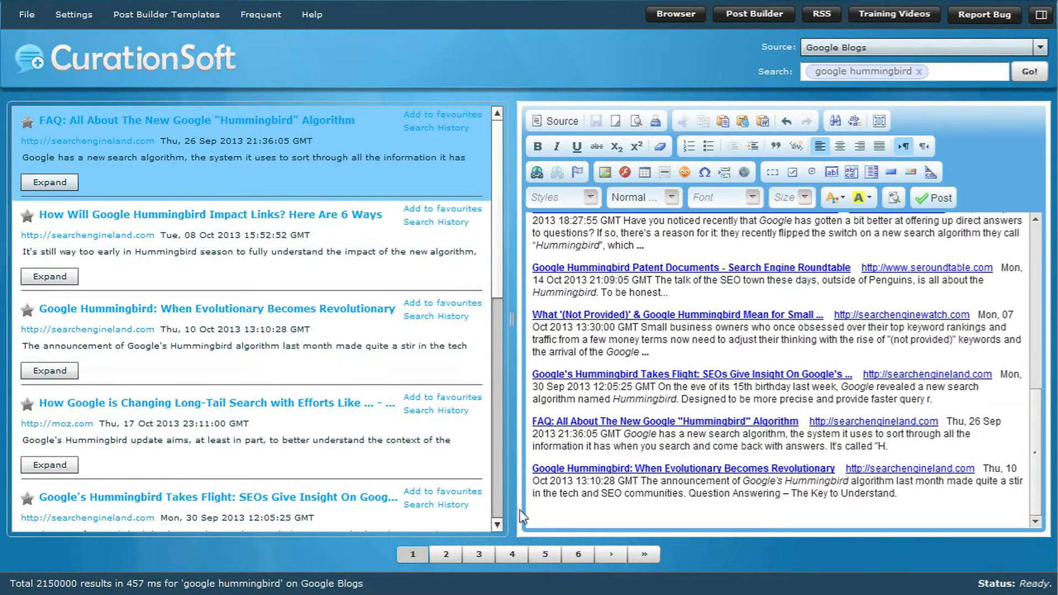
{"action": "left_click", "coordinate": [541, 512]}
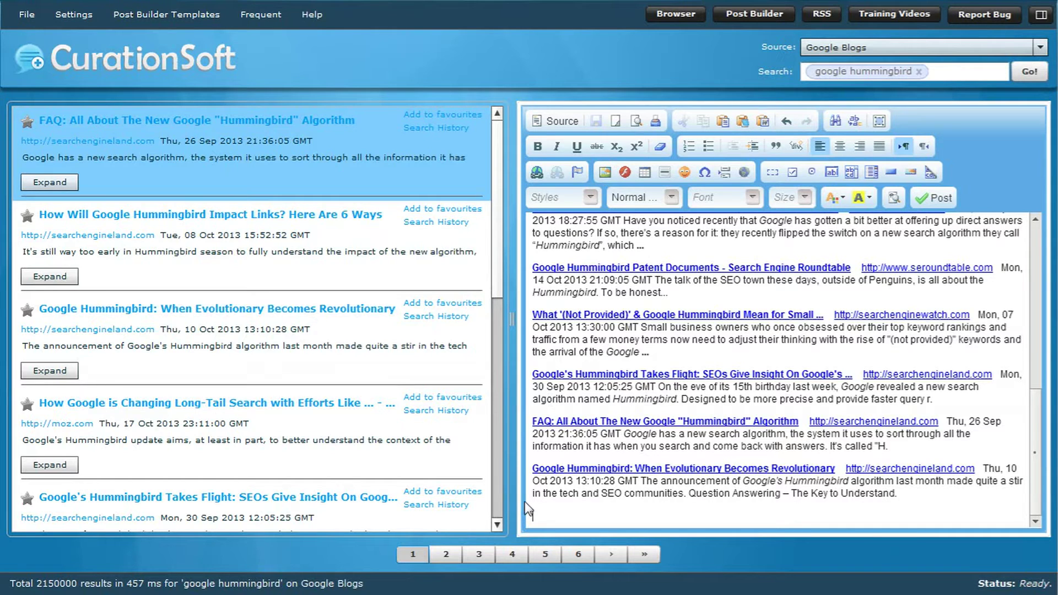
{"action": "left_click", "coordinate": [173, 16]}
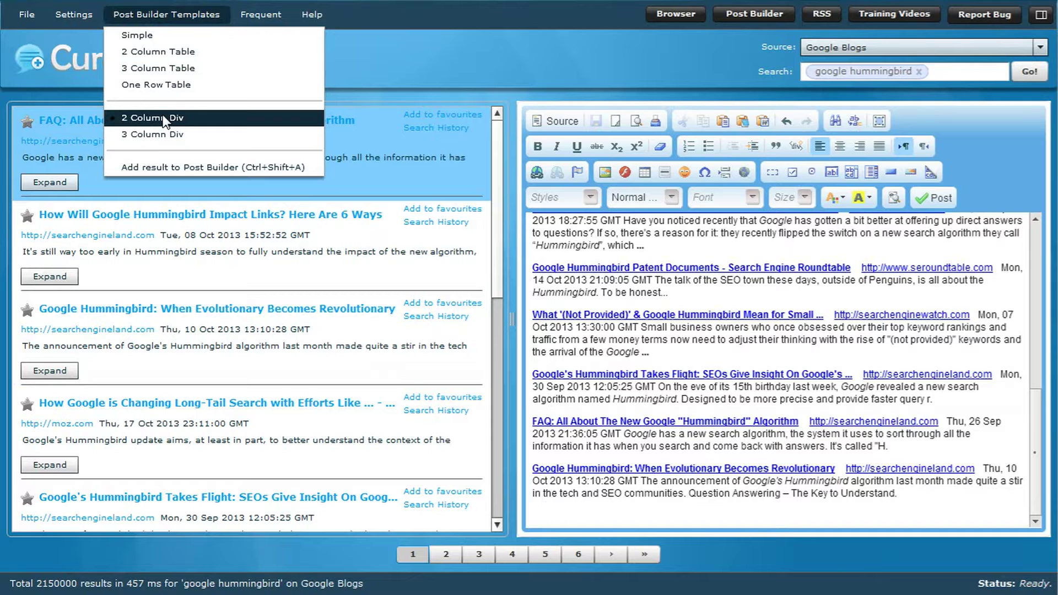
- Add the FAQ and 'How Will Google Hummingbird Impact Links?' results side by side at the post's end
{"action": "left_click", "coordinate": [150, 168]}
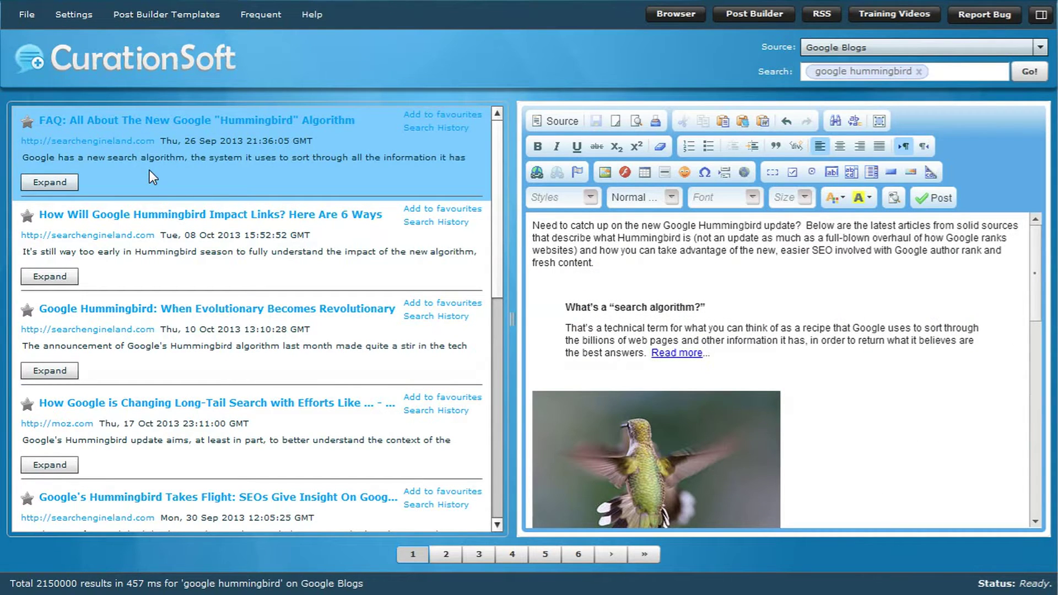
{"action": "scroll", "coordinate": [854, 380], "scroll_direction": "down", "scroll_amount": 10}
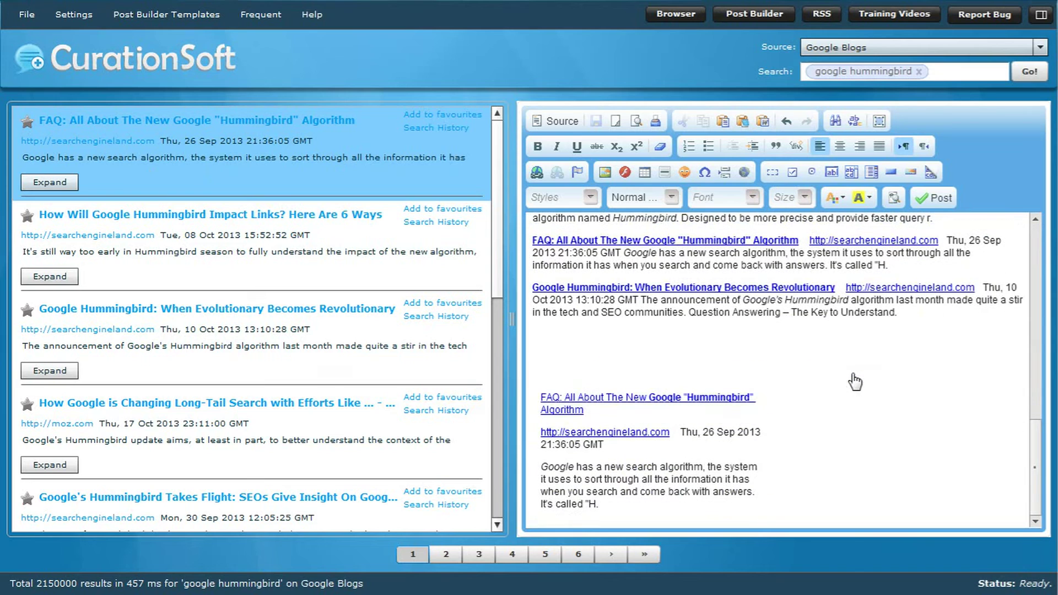
{"action": "left_click", "coordinate": [312, 246]}
{"action": "left_click", "coordinate": [177, 17]}
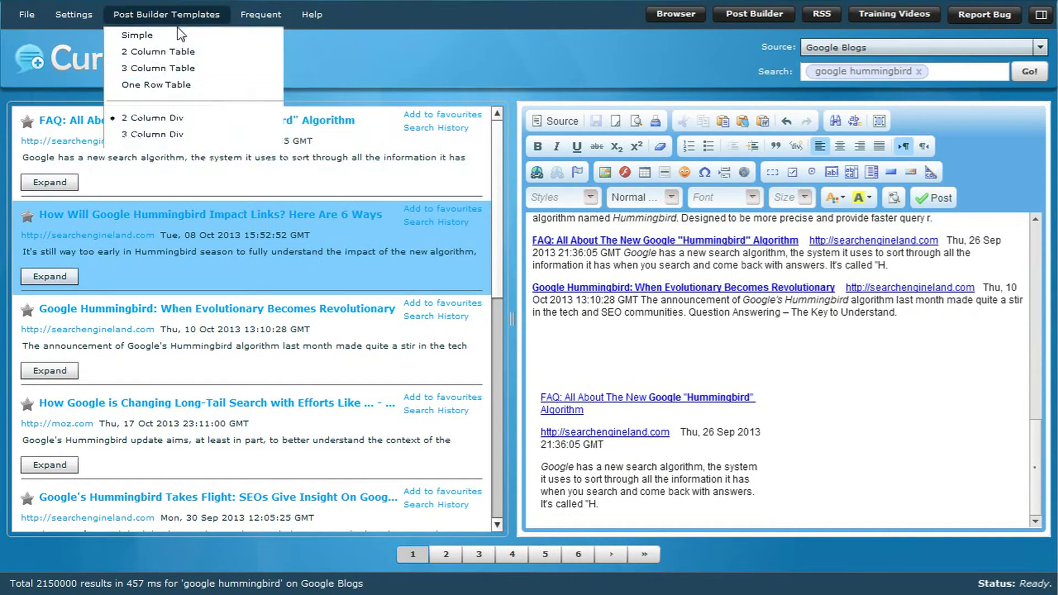
{"action": "left_click", "coordinate": [187, 163]}
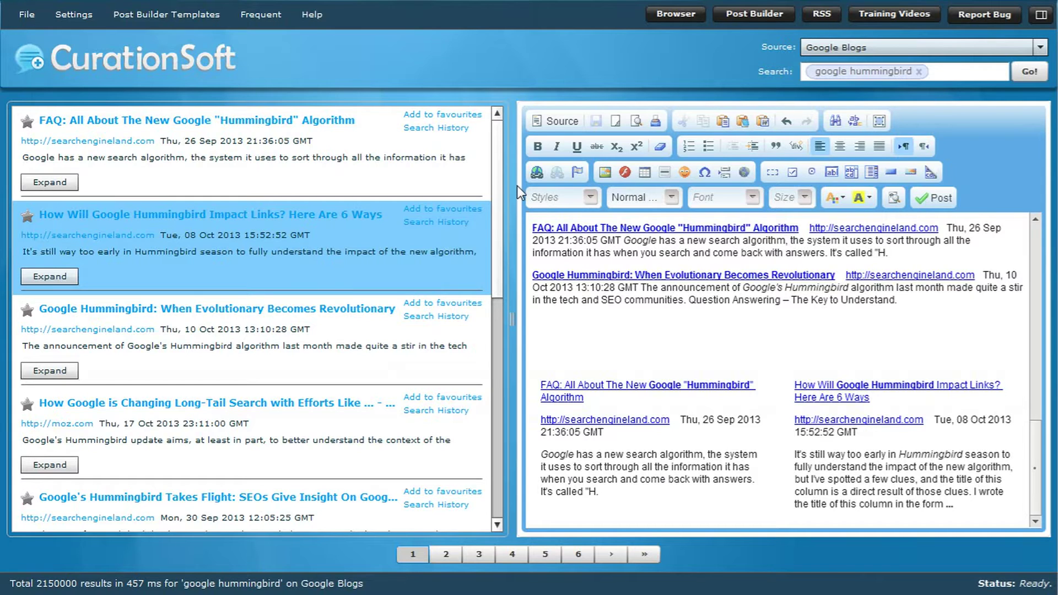
{"action": "left_click", "coordinate": [1039, 47]}
{"action": "scroll", "coordinate": [896, 132], "scroll_direction": "down", "scroll_amount": 1}
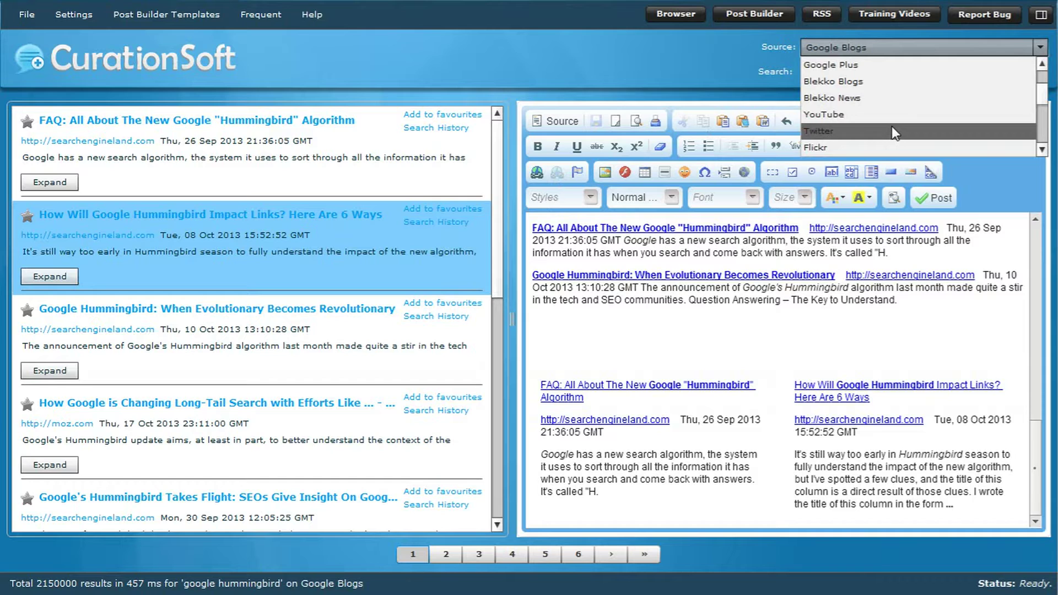
- Switch to YouTube and add the Semantic Search and Hummingbird Explained videos to the post
{"action": "left_click", "coordinate": [845, 114]}
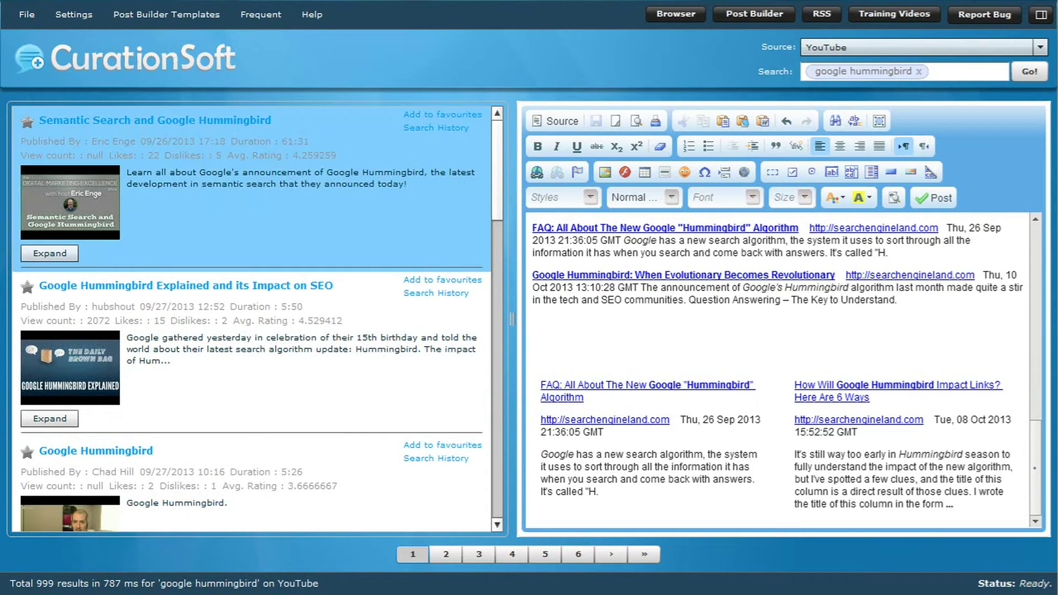
{"action": "left_click", "coordinate": [189, 13]}
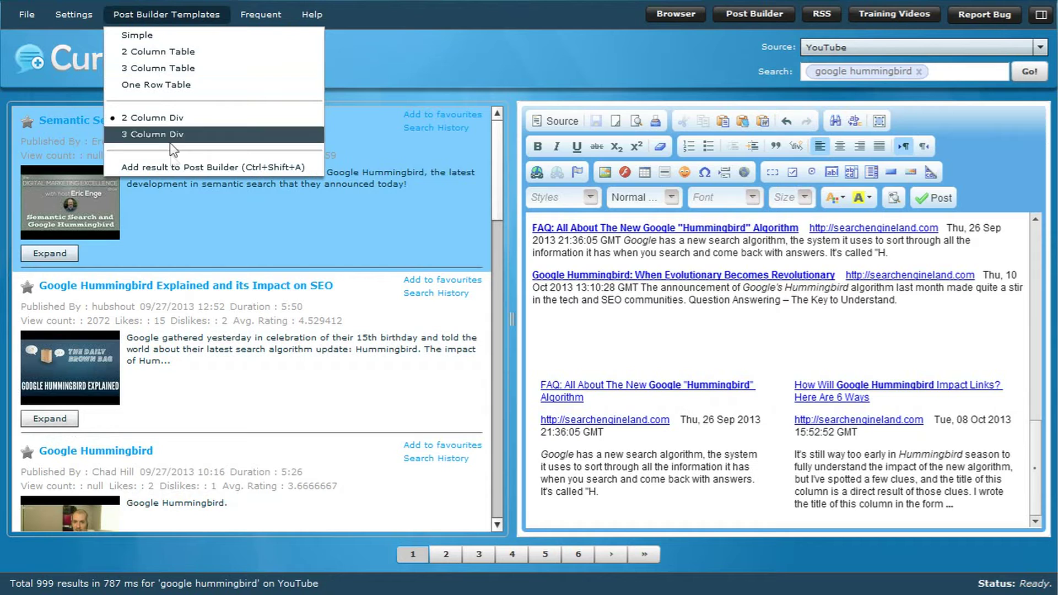
{"action": "left_click", "coordinate": [174, 168]}
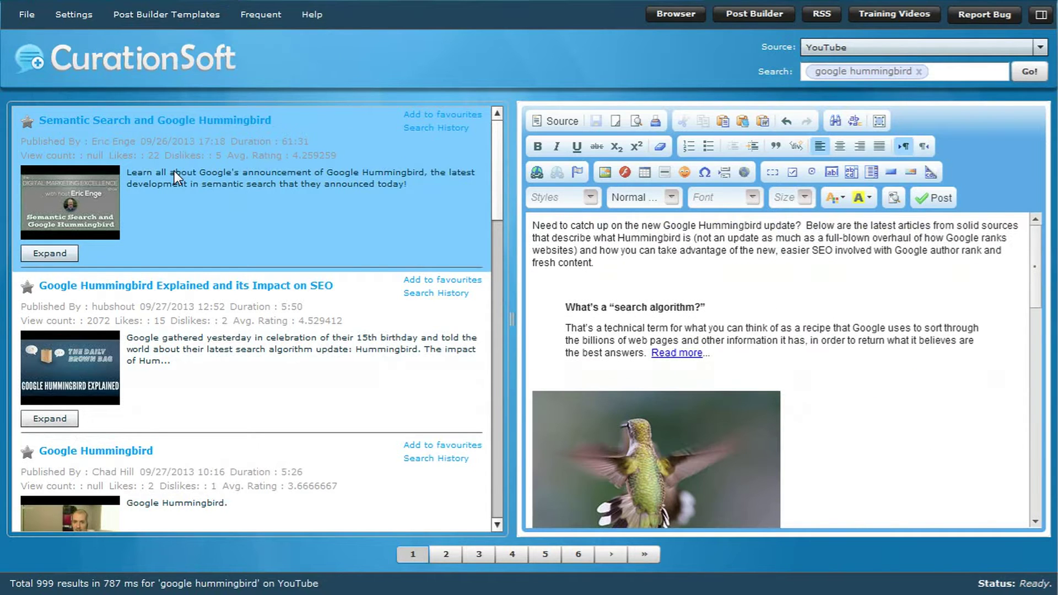
{"action": "scroll", "coordinate": [686, 380], "scroll_direction": "down", "scroll_amount": 10}
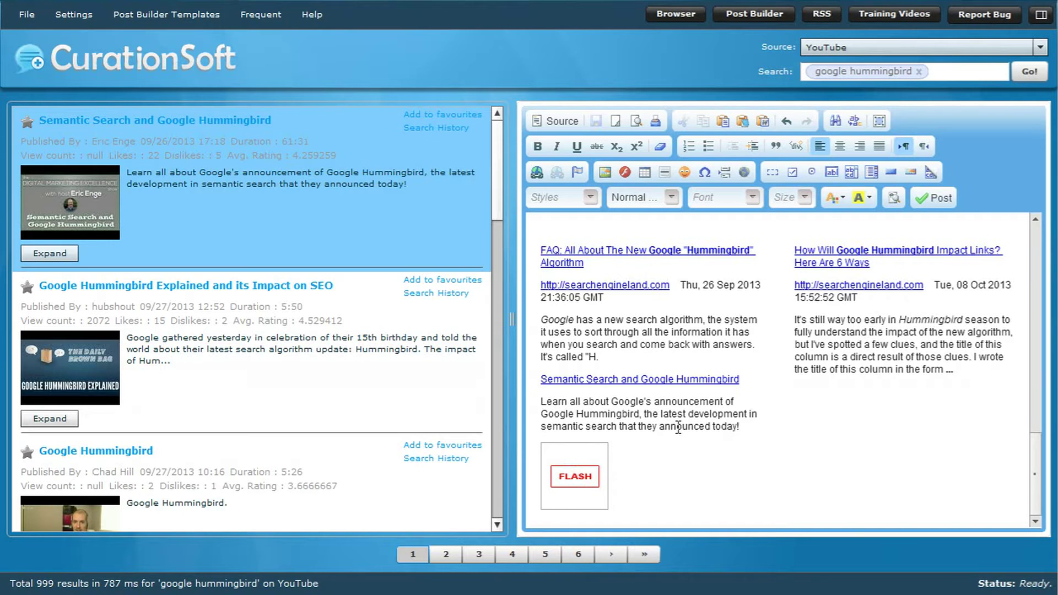
{"action": "left_click", "coordinate": [282, 363]}
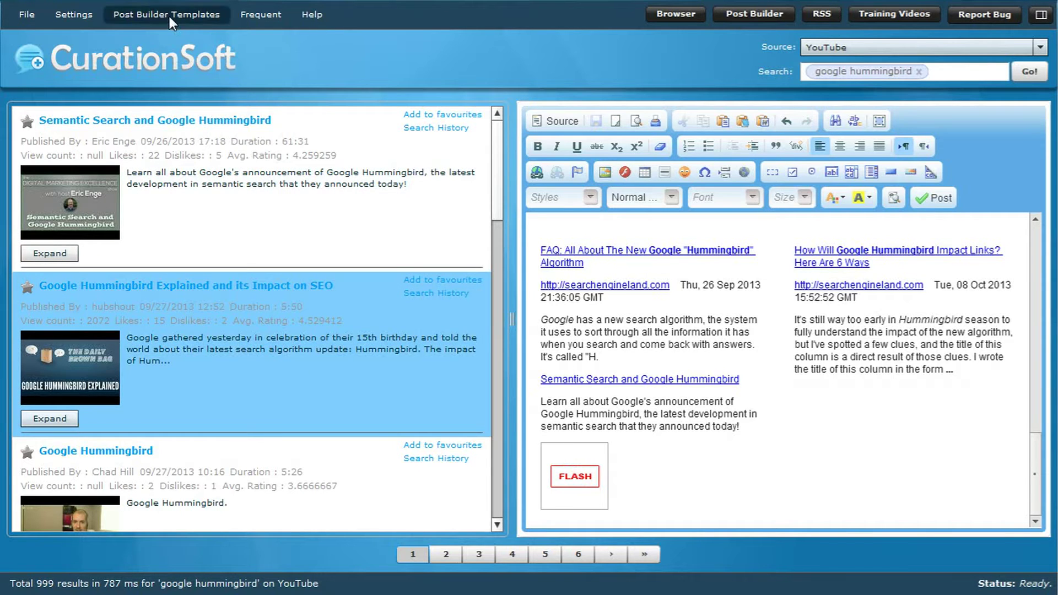
{"action": "left_click", "coordinate": [167, 15]}
{"action": "left_click", "coordinate": [193, 166]}
- Review the finished post, then clear the post builder with New Page
{"action": "scroll", "coordinate": [672, 385], "scroll_direction": "down", "scroll_amount": 10}
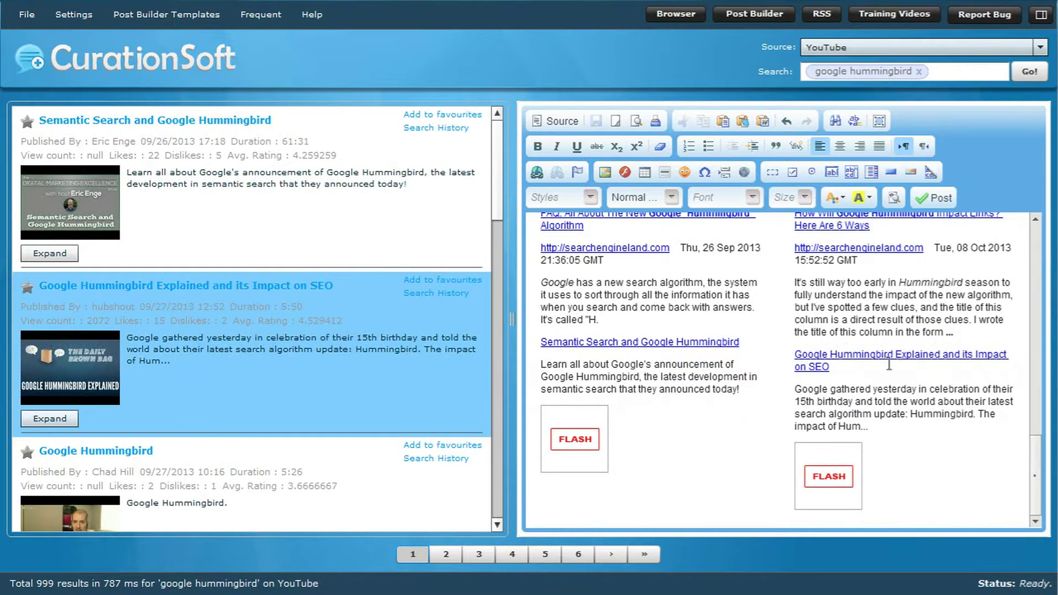
{"action": "scroll", "coordinate": [648, 328], "scroll_direction": "up", "scroll_amount": 3}
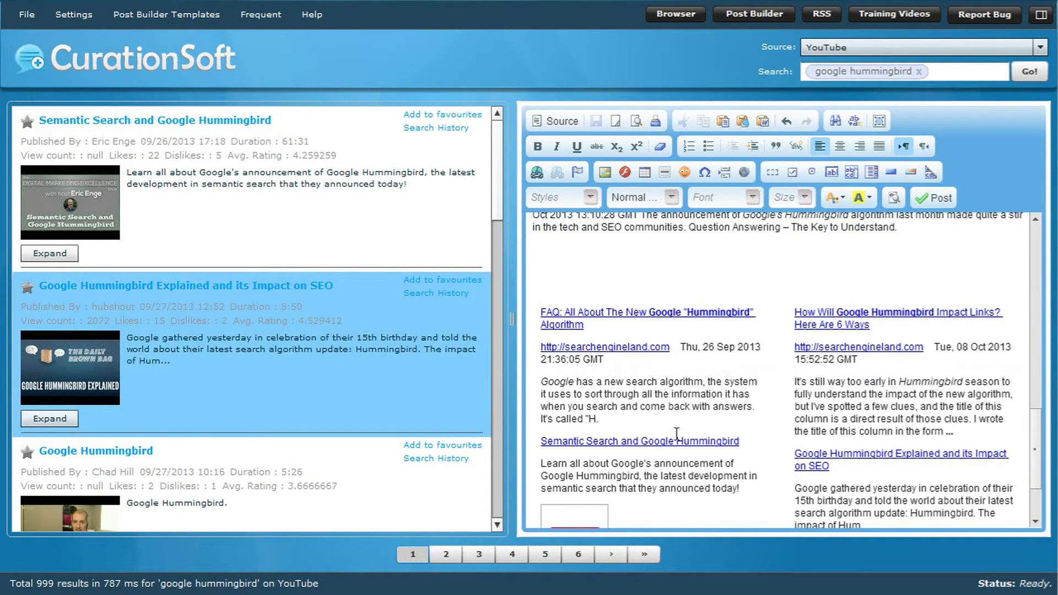
{"action": "scroll", "coordinate": [826, 373], "scroll_direction": "down", "scroll_amount": 3}
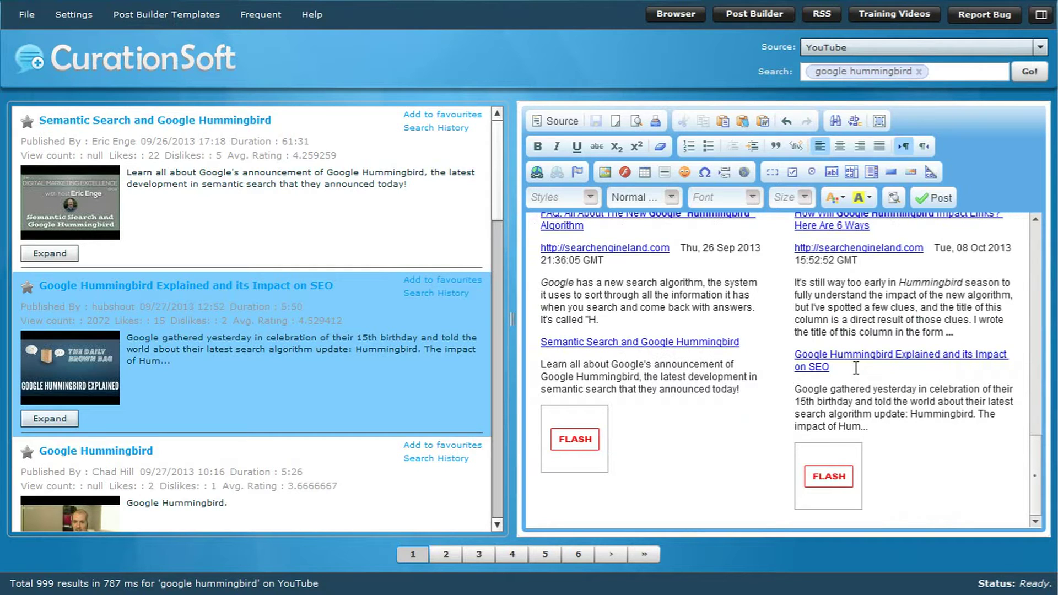
{"action": "scroll", "coordinate": [856, 368], "scroll_direction": "up", "scroll_amount": 5}
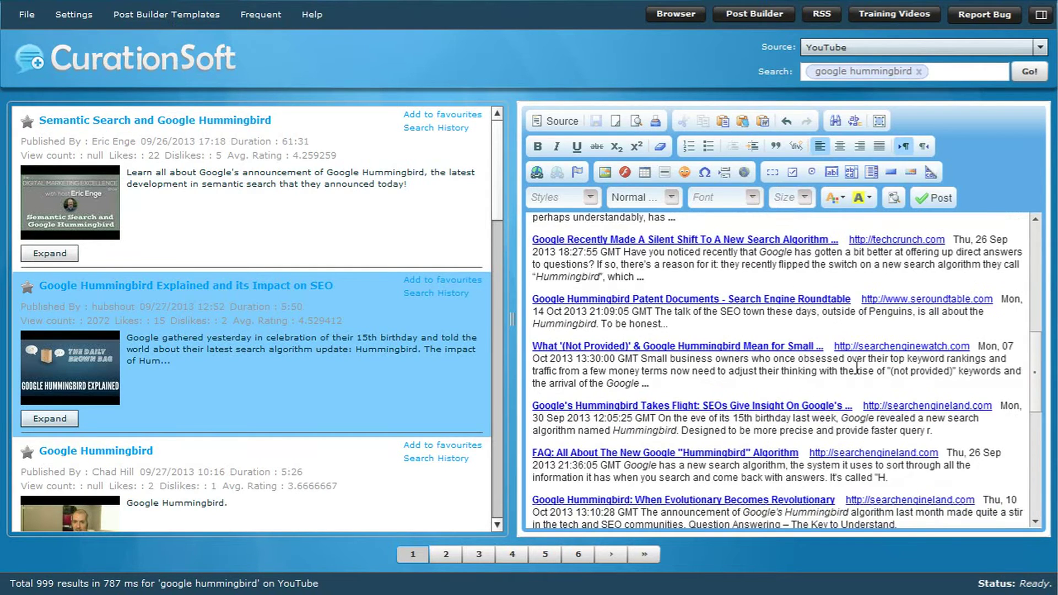
{"action": "scroll", "coordinate": [856, 368], "scroll_direction": "up", "scroll_amount": 10}
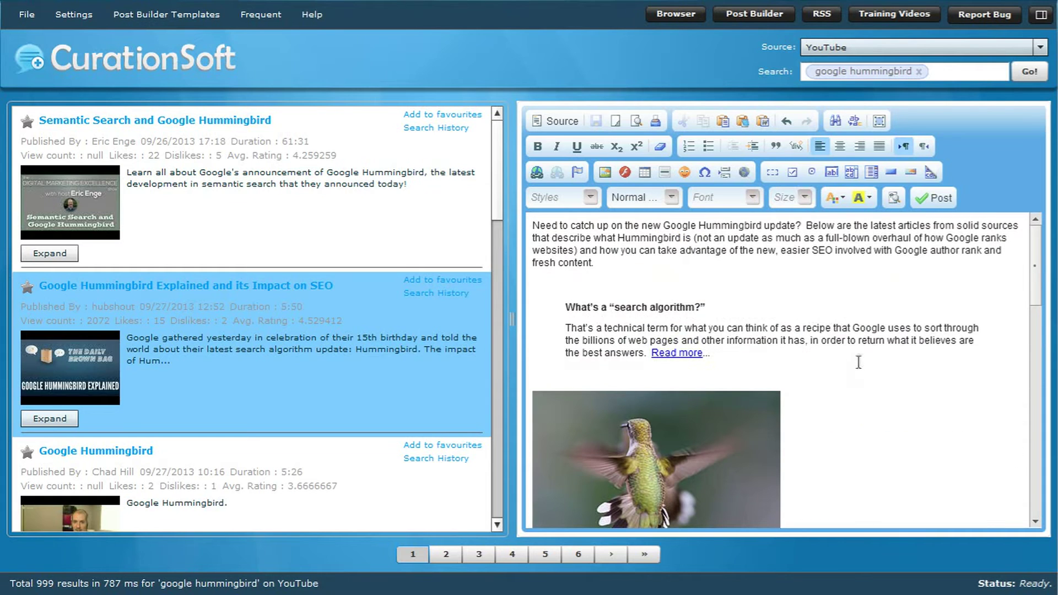
{"action": "left_click", "coordinate": [616, 122]}
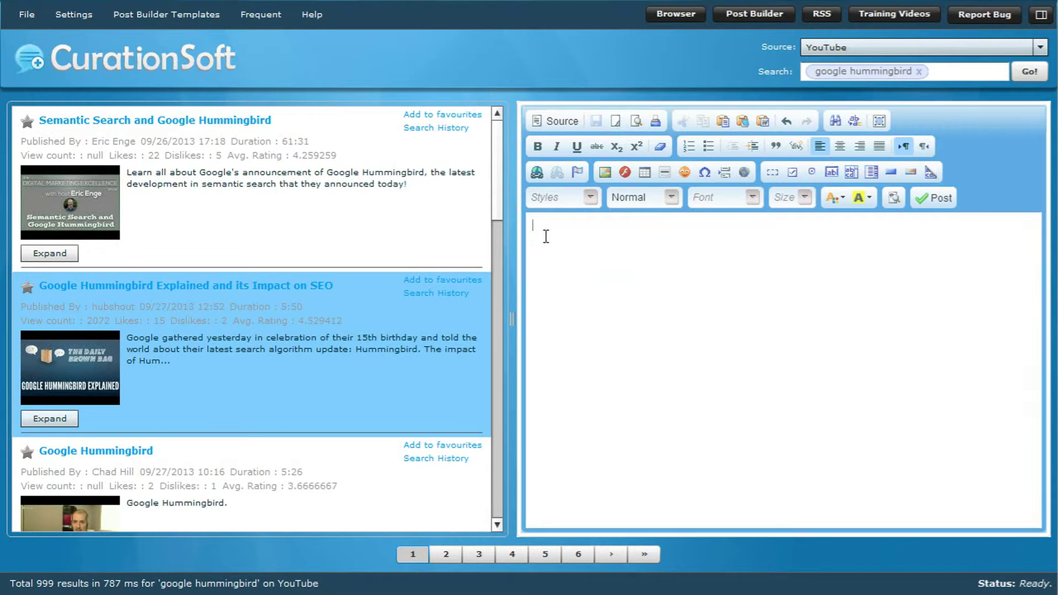
- Add the Semantic Search and Hummingbird Explained videos side by side to the new post
{"action": "left_click", "coordinate": [292, 221]}
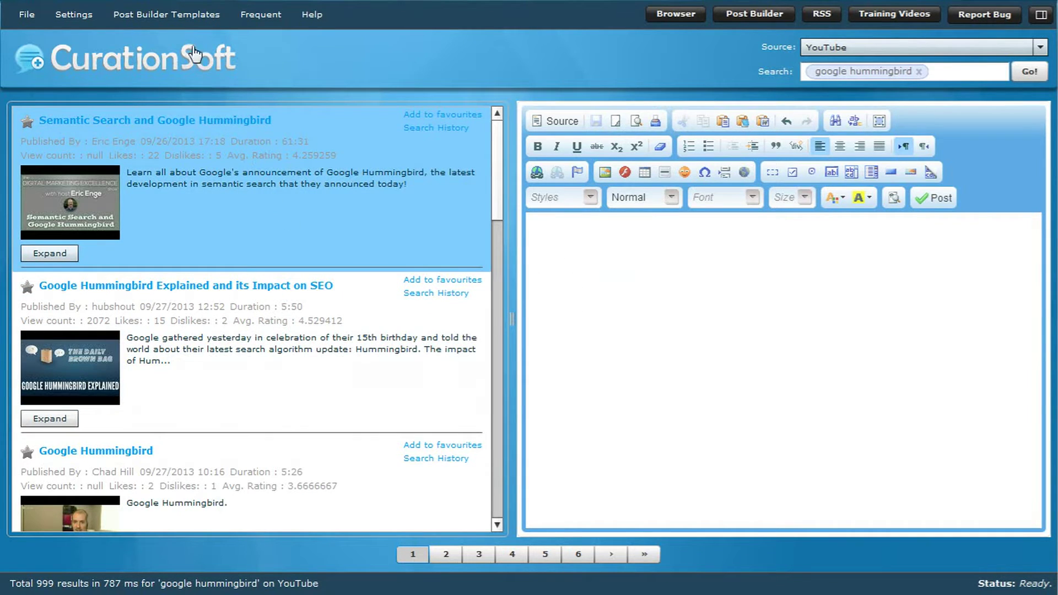
{"action": "left_click", "coordinate": [138, 13]}
{"action": "left_click", "coordinate": [170, 167]}
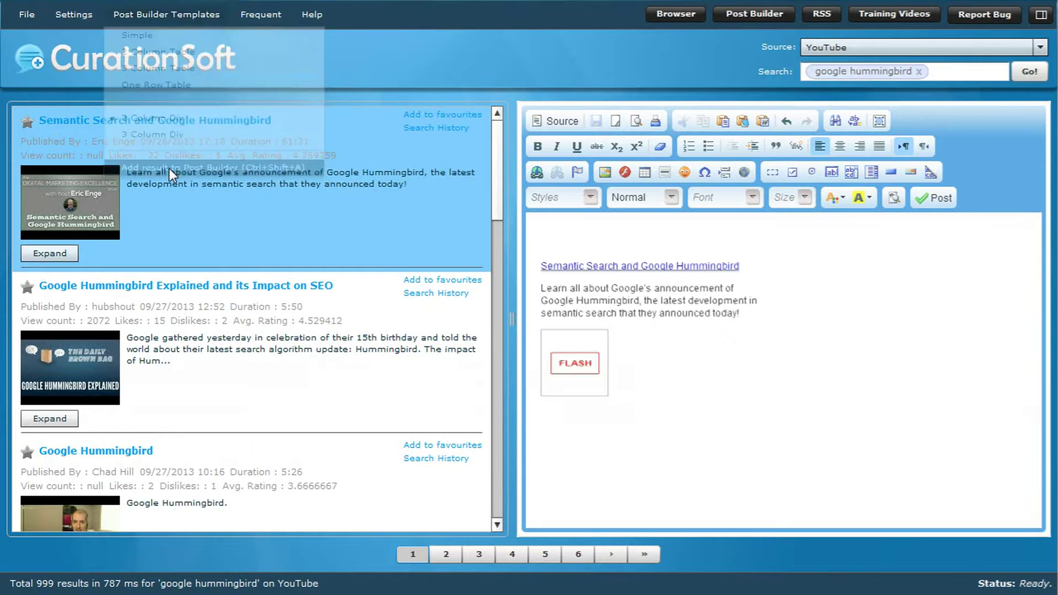
{"action": "left_click", "coordinate": [286, 334]}
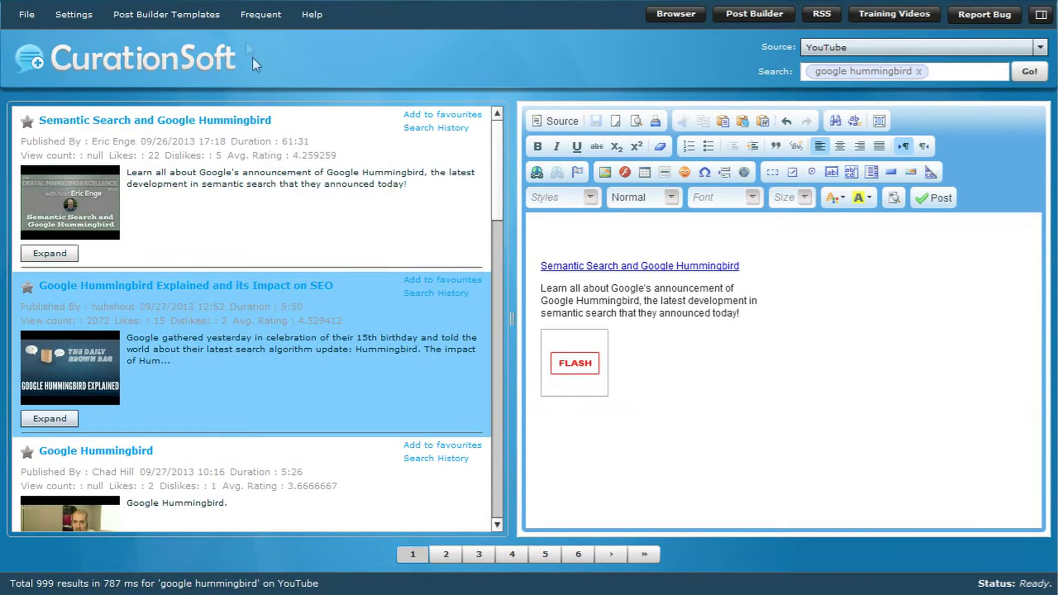
{"action": "left_click", "coordinate": [181, 14]}
{"action": "left_click", "coordinate": [179, 168]}
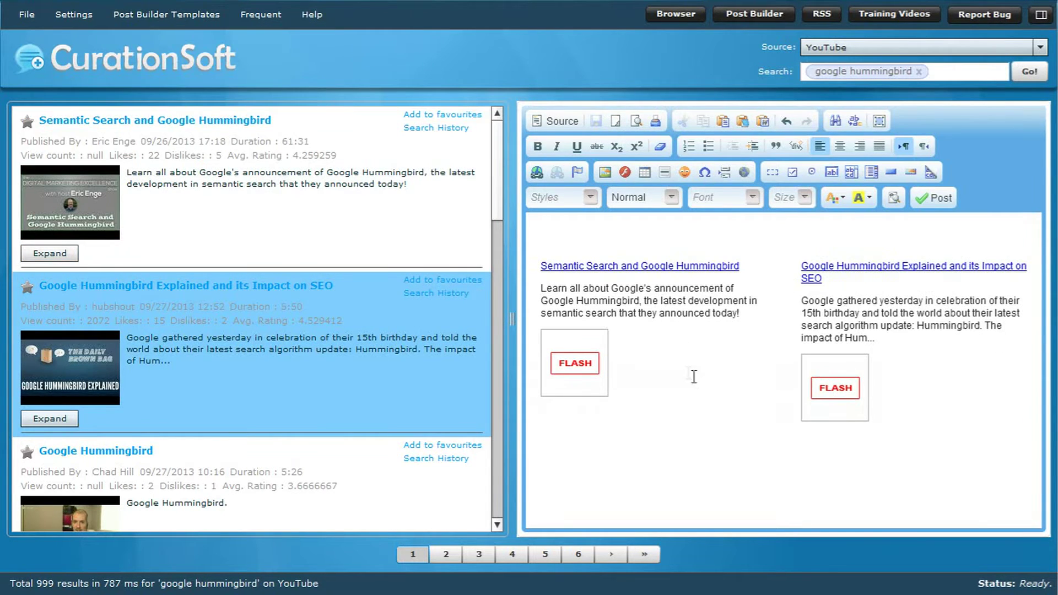
{"action": "left_click", "coordinate": [576, 227]}
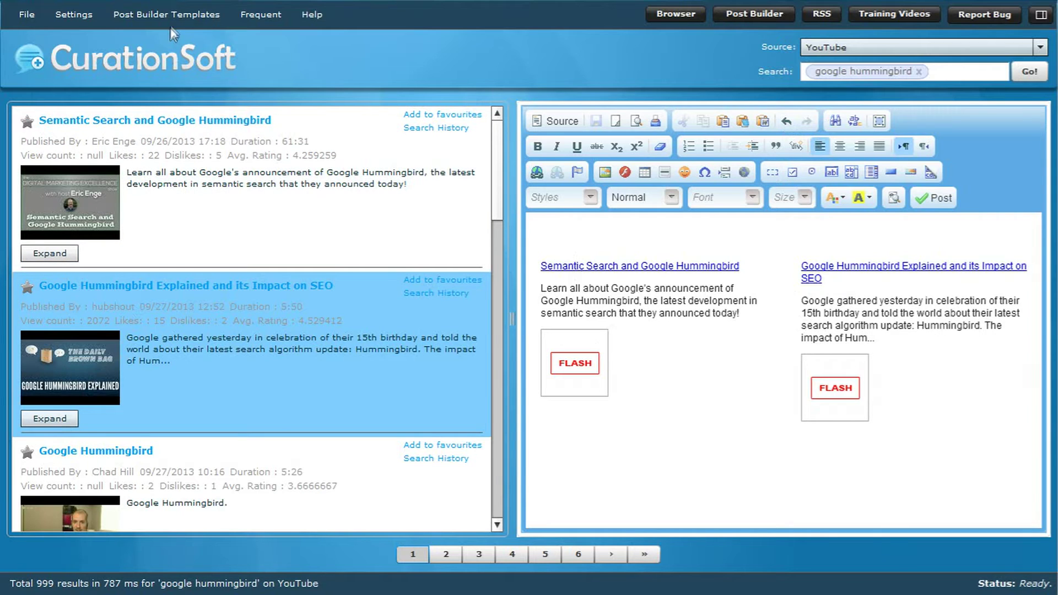
{"action": "left_click", "coordinate": [172, 16]}
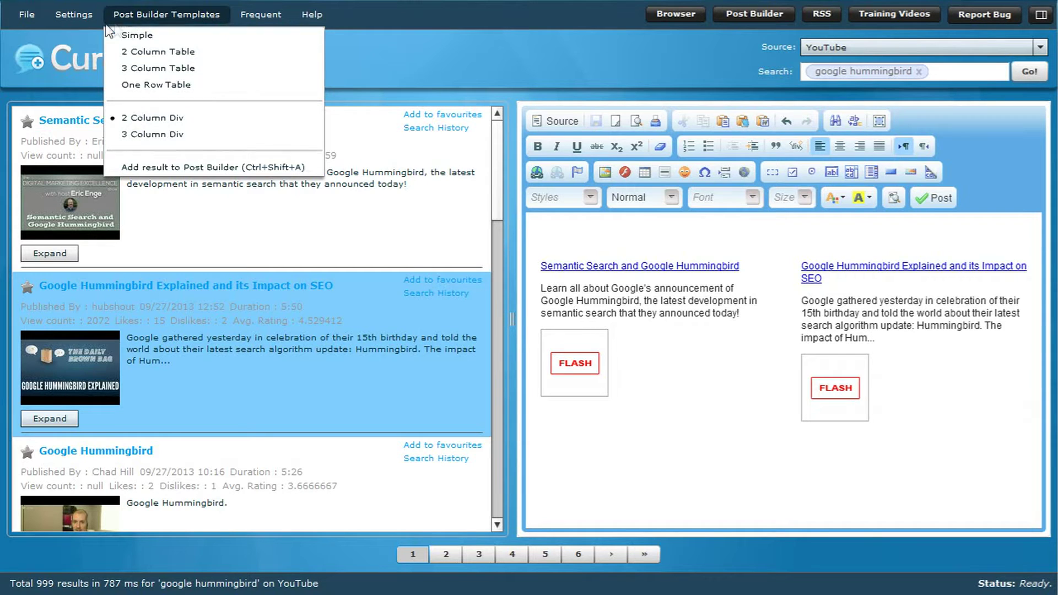
- Open Settings > Options on the Sources tab and move the dialog to the top-left
{"action": "left_click", "coordinate": [71, 15]}
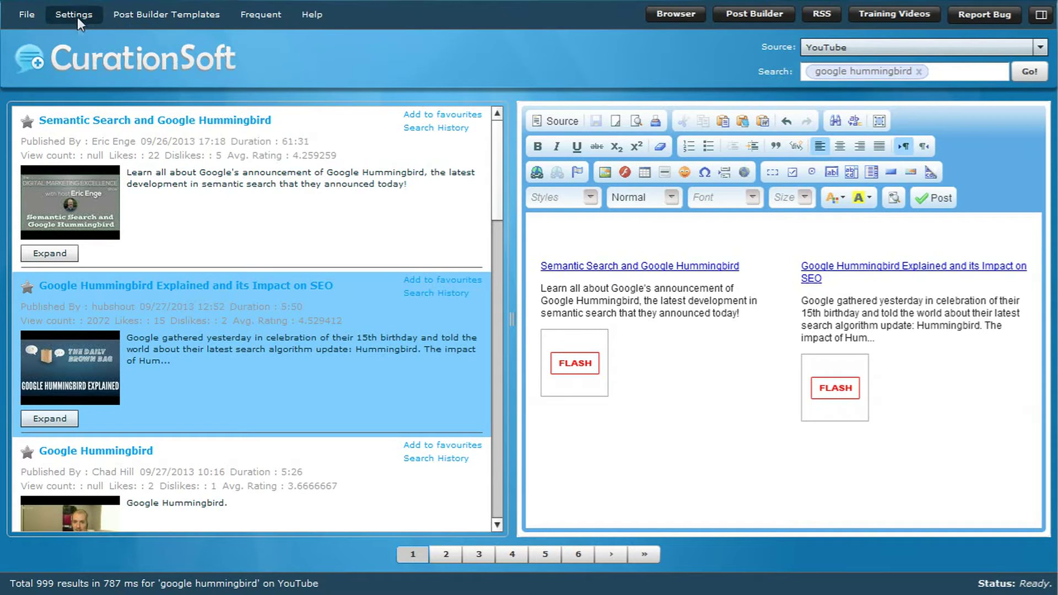
{"action": "left_click", "coordinate": [78, 9]}
{"action": "left_click", "coordinate": [80, 33]}
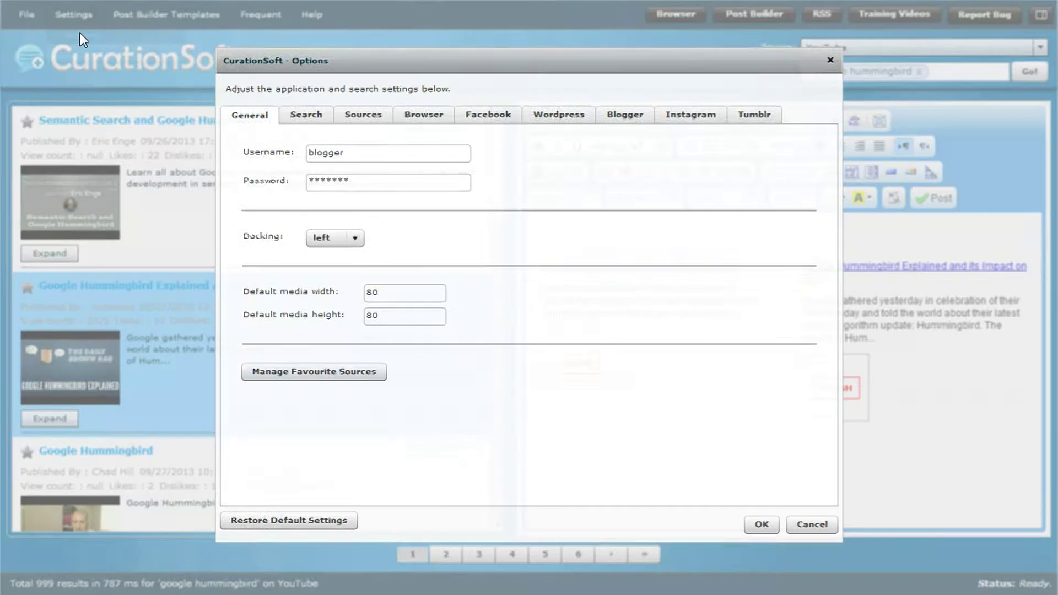
{"action": "left_click", "coordinate": [369, 116]}
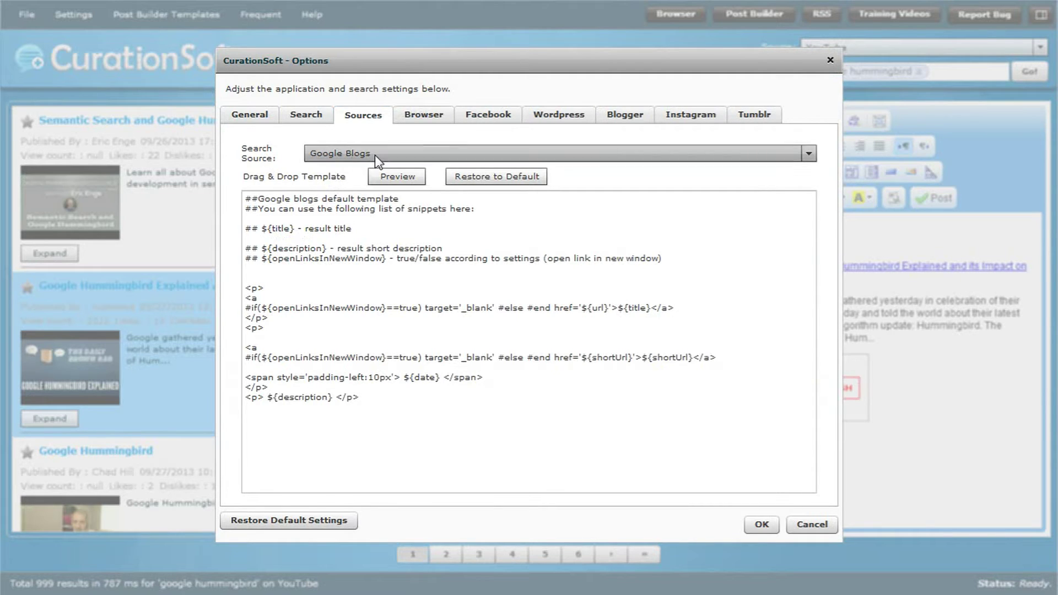
{"action": "left_click_drag", "start_coordinate": [533, 61], "coordinate": [325, 0]}
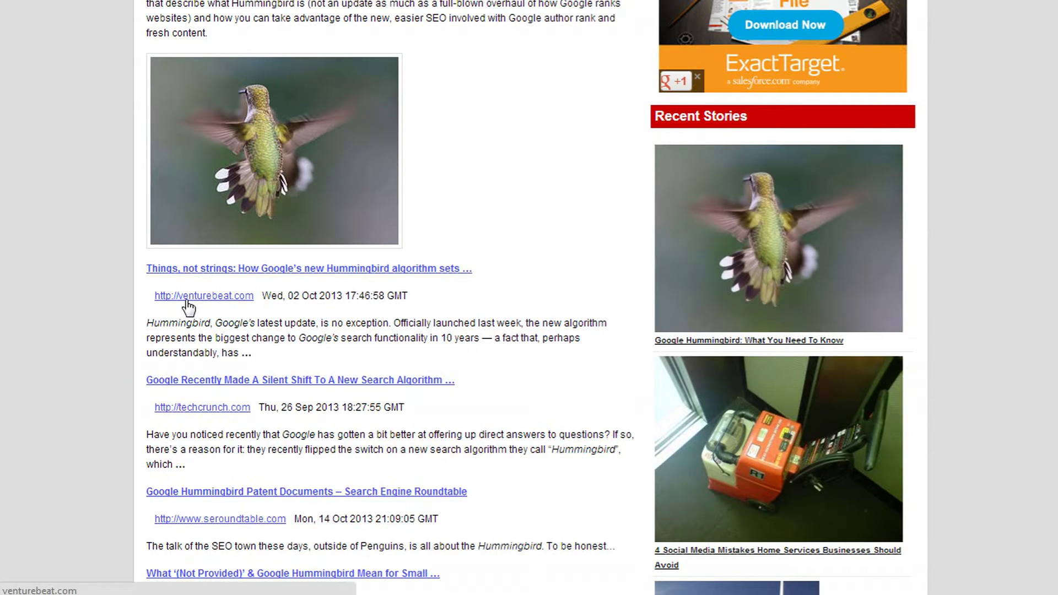
{"action": "left_click_drag", "start_coordinate": [146, 322], "coordinate": [287, 354]}
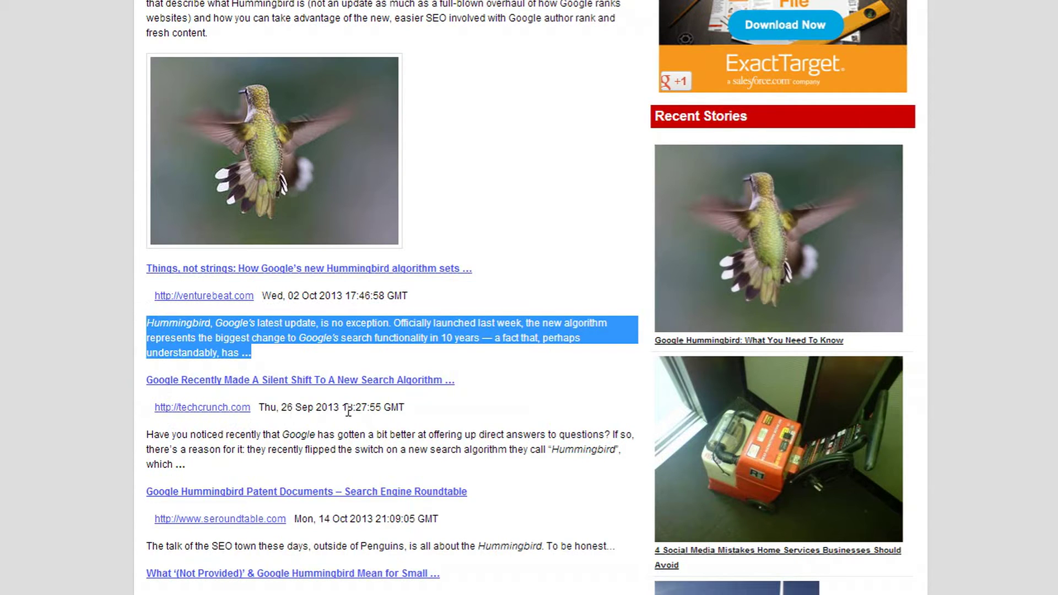
{"action": "left_click_drag", "start_coordinate": [189, 466], "coordinate": [148, 429]}
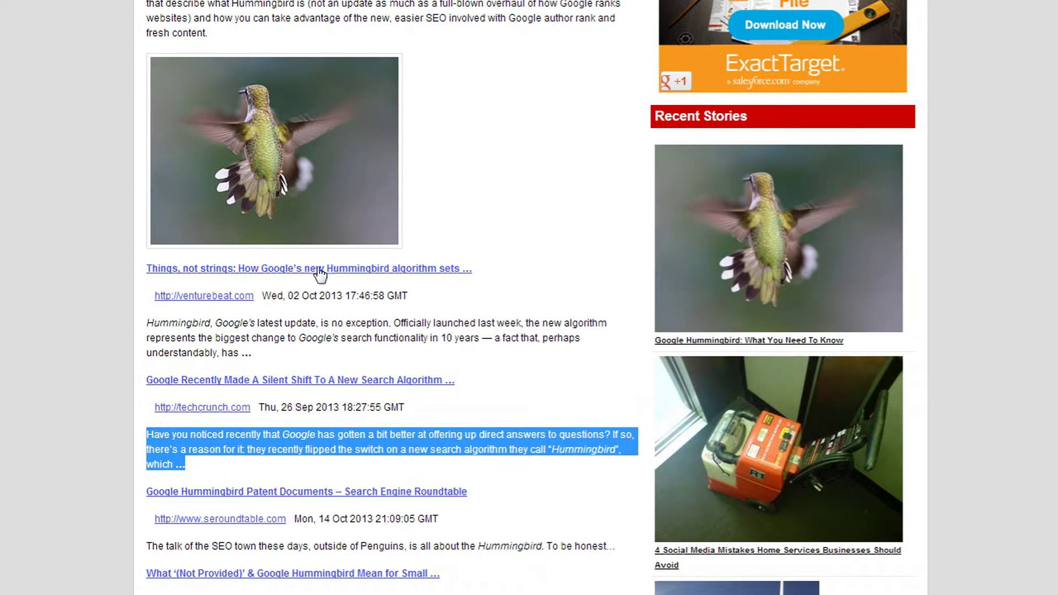
{"action": "mouse_move", "coordinate": [142, 300]}
{"action": "left_mouse_down"}
{"action": "mouse_move", "coordinate": [461, 302]}
{"action": "mouse_move", "coordinate": [152, 304]}
{"action": "left_mouse_up"}
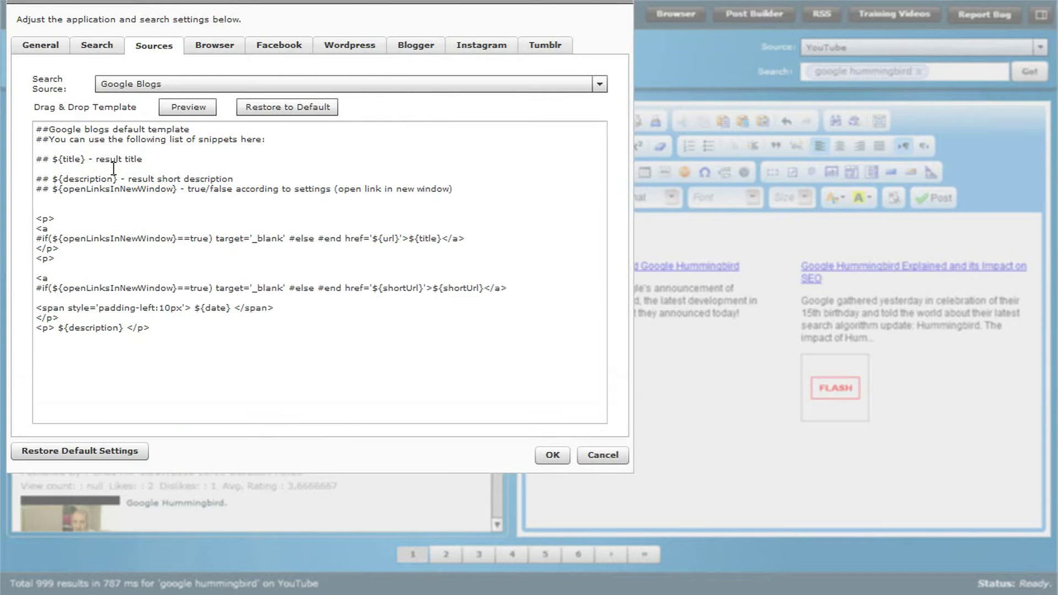
- Set the search source to Blekko Blogs, inspect its ${date} template line, then show the Facebook settings
{"action": "left_click", "coordinate": [154, 83]}
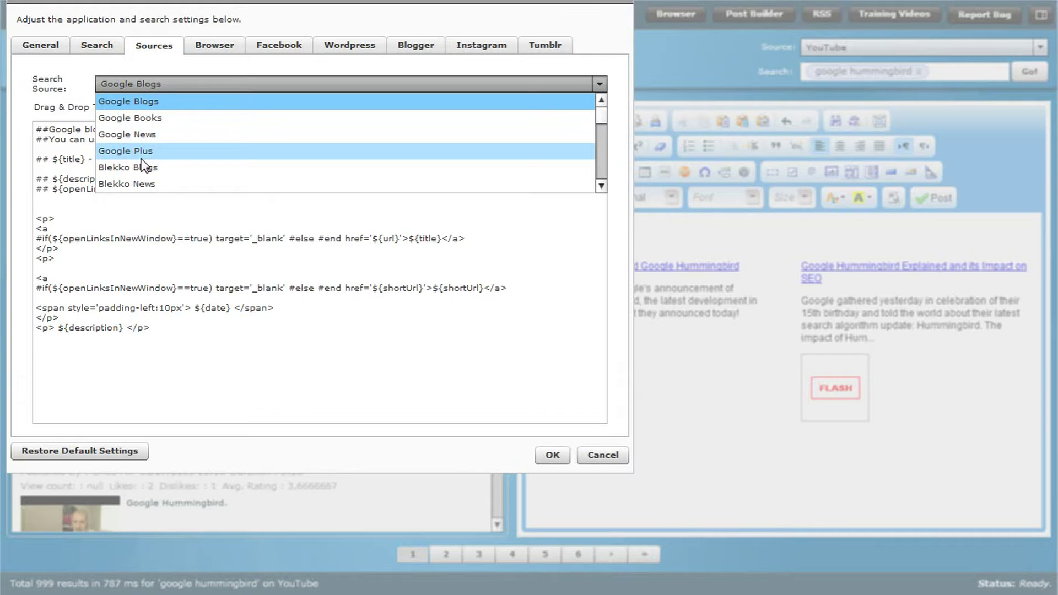
{"action": "left_click", "coordinate": [132, 151]}
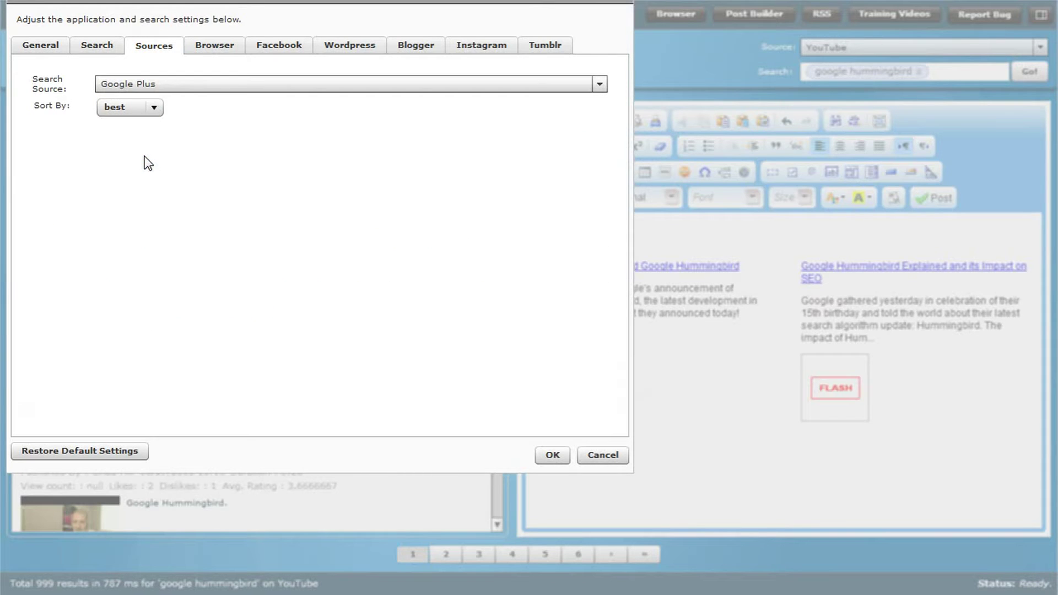
{"action": "key", "text": "Down"}
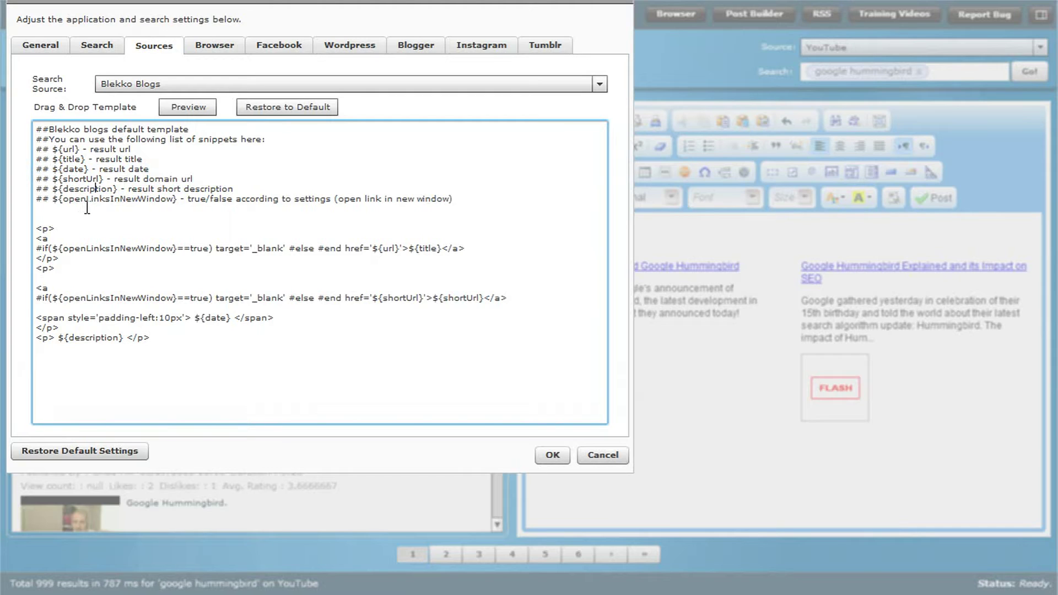
{"action": "left_click_drag", "start_coordinate": [149, 169], "coordinate": [32, 169]}
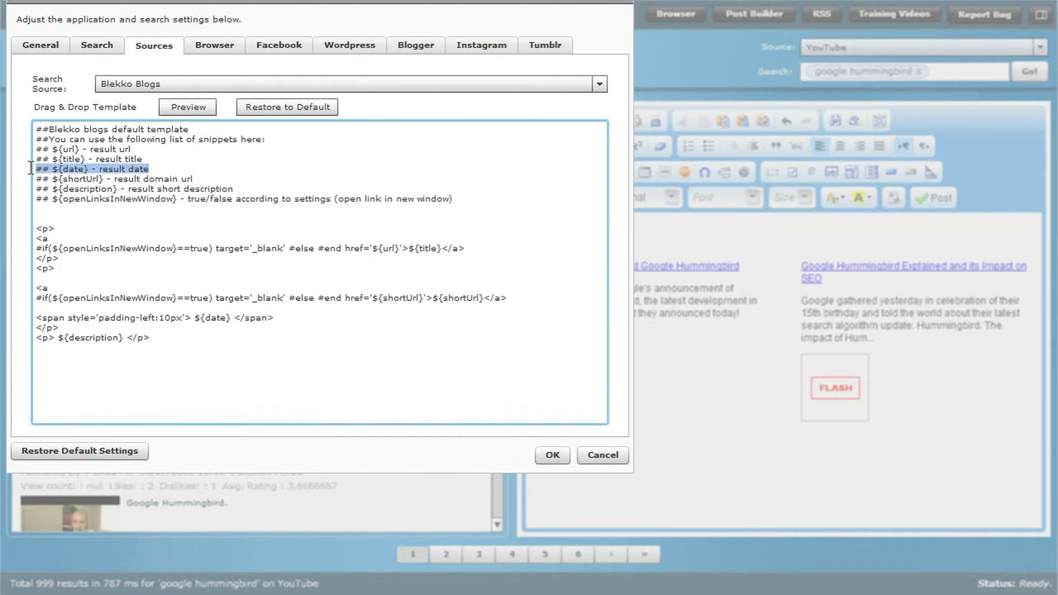
{"action": "left_click", "coordinate": [98, 185]}
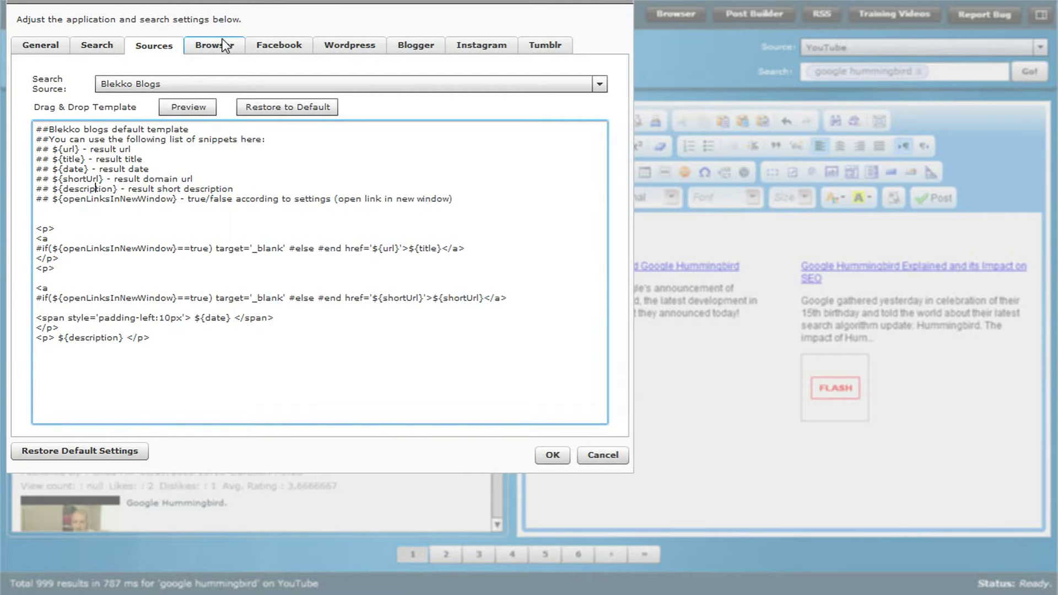
{"action": "left_click", "coordinate": [285, 45]}
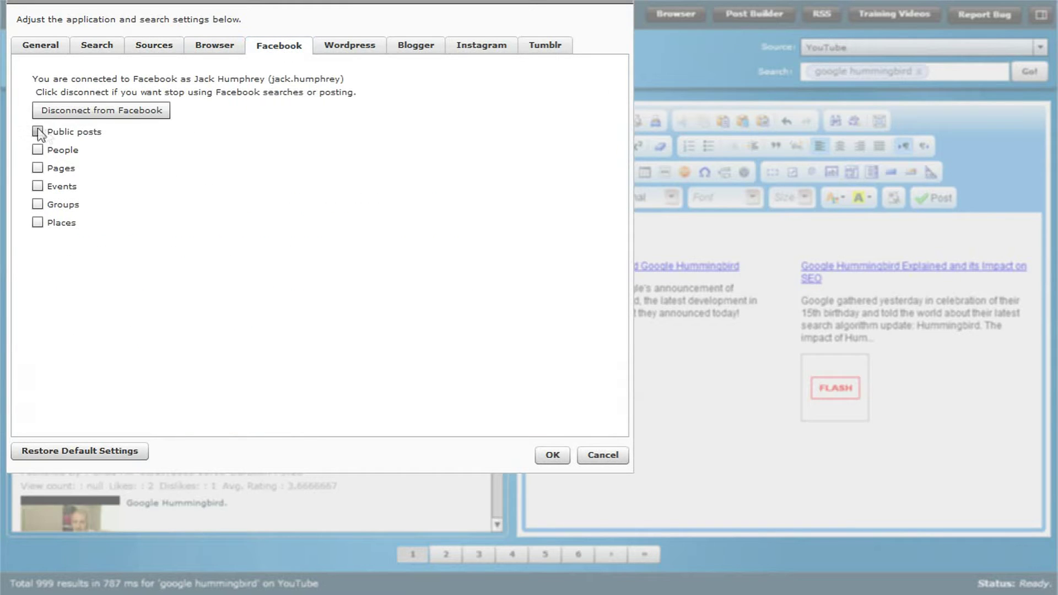
- Tick Facebook Pages and Events, review the WordPress, Blogger, Tumblr, Instagram, Search and General tabs, and confirm
{"action": "left_click", "coordinate": [37, 167]}
{"action": "left_click", "coordinate": [42, 186]}
{"action": "left_click", "coordinate": [370, 45]}
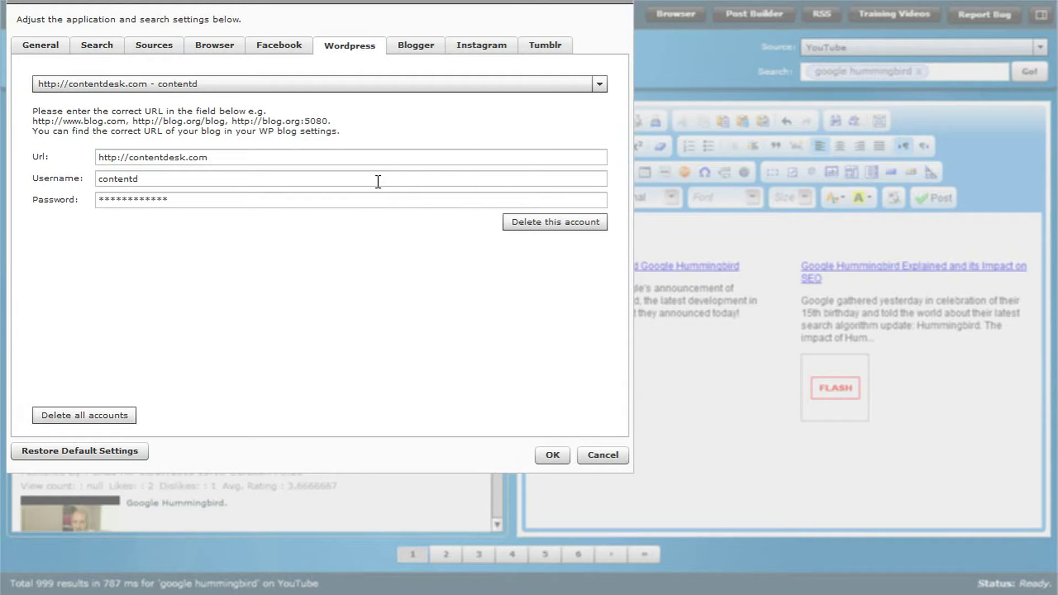
{"action": "left_click", "coordinate": [429, 46]}
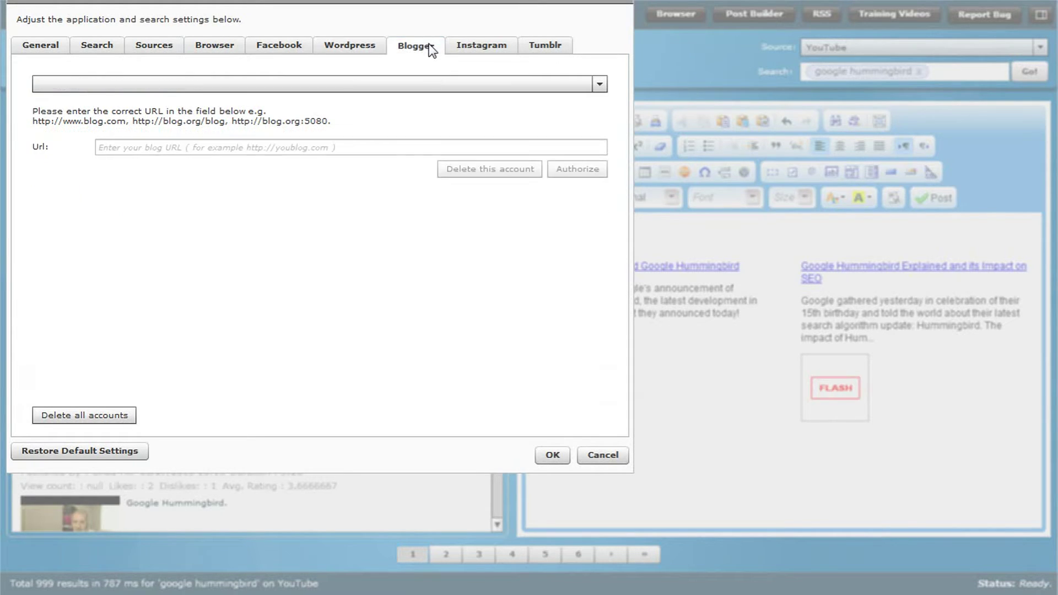
{"action": "left_click", "coordinate": [543, 50]}
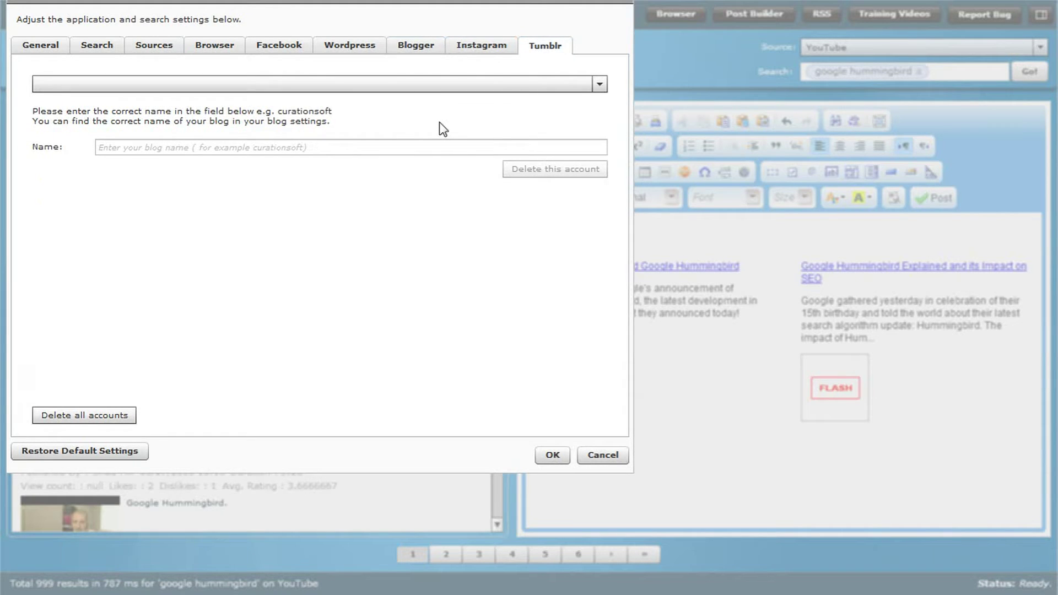
{"action": "left_click", "coordinate": [484, 49]}
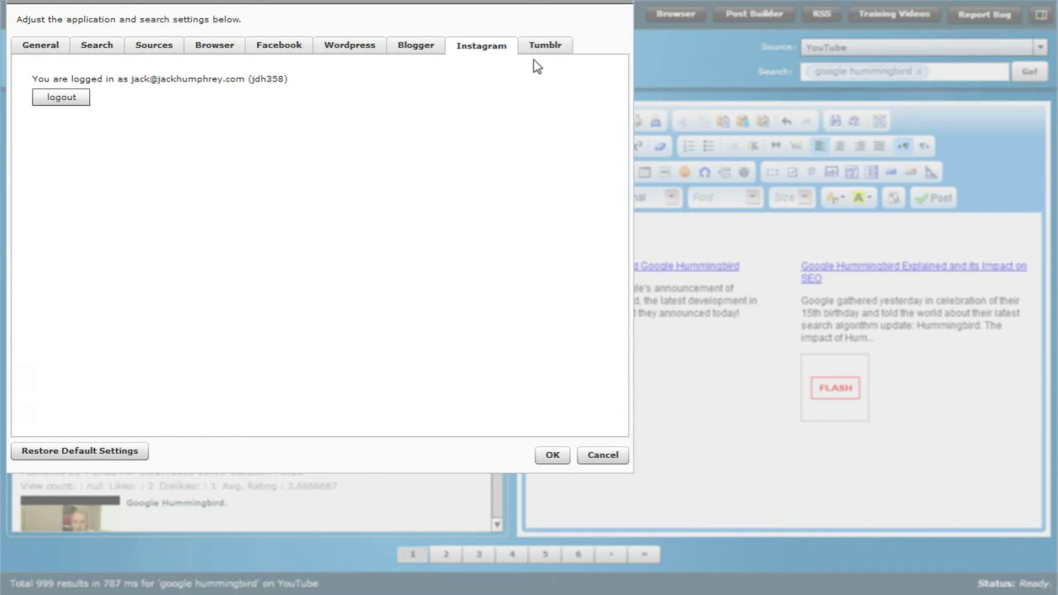
{"action": "left_click", "coordinate": [89, 51]}
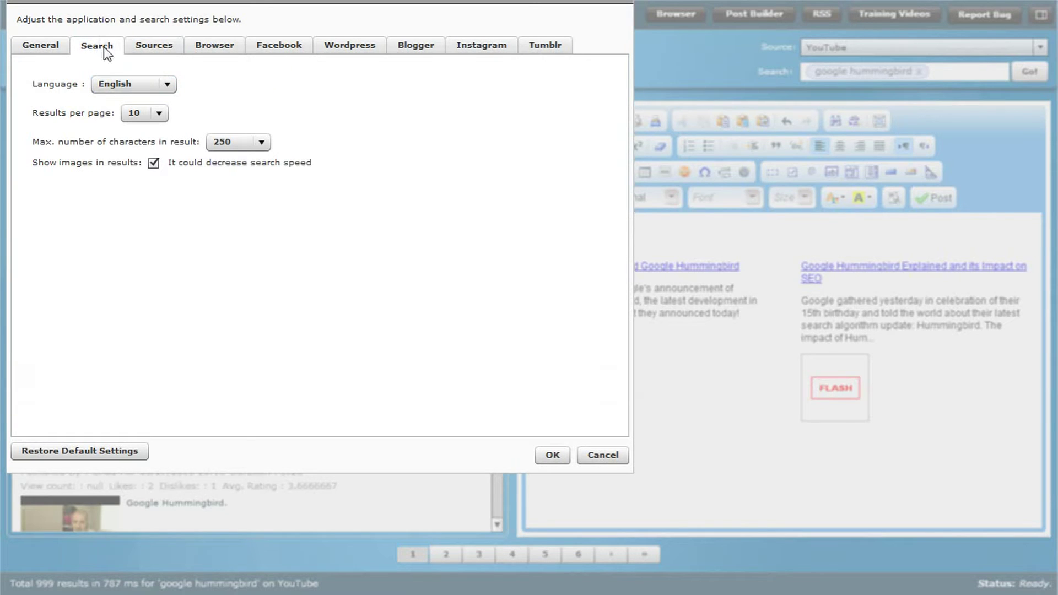
{"action": "left_click", "coordinate": [40, 46]}
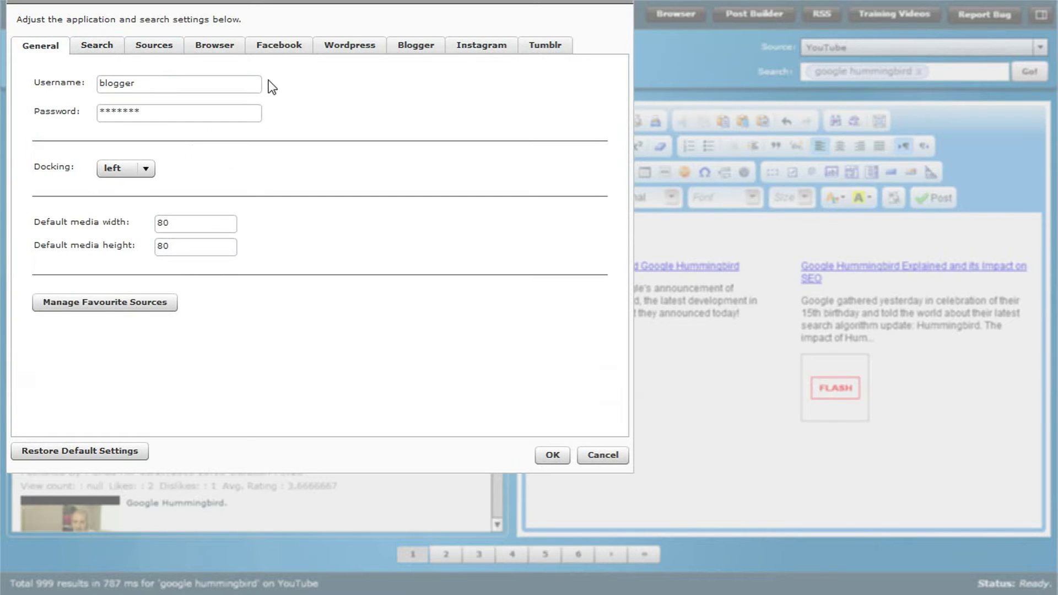
{"action": "left_click", "coordinate": [621, 2]}
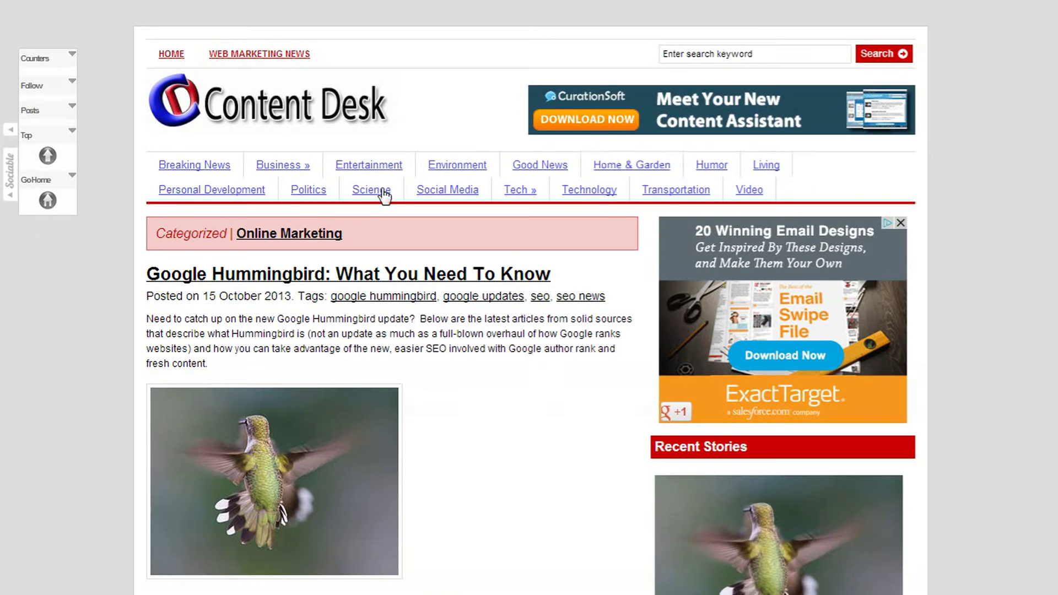
- Paste the Hummingbird update intro paragraph at the top of the post, above the curated articles
{"action": "key", "text": "ctrl+a"}
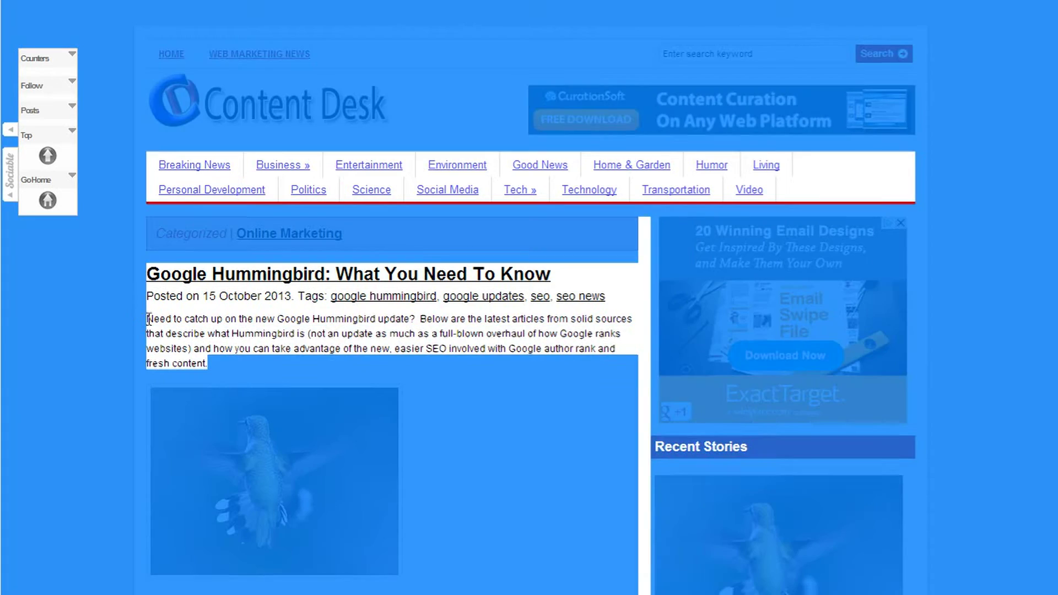
{"action": "left_click_drag", "start_coordinate": [211, 364], "coordinate": [148, 318]}
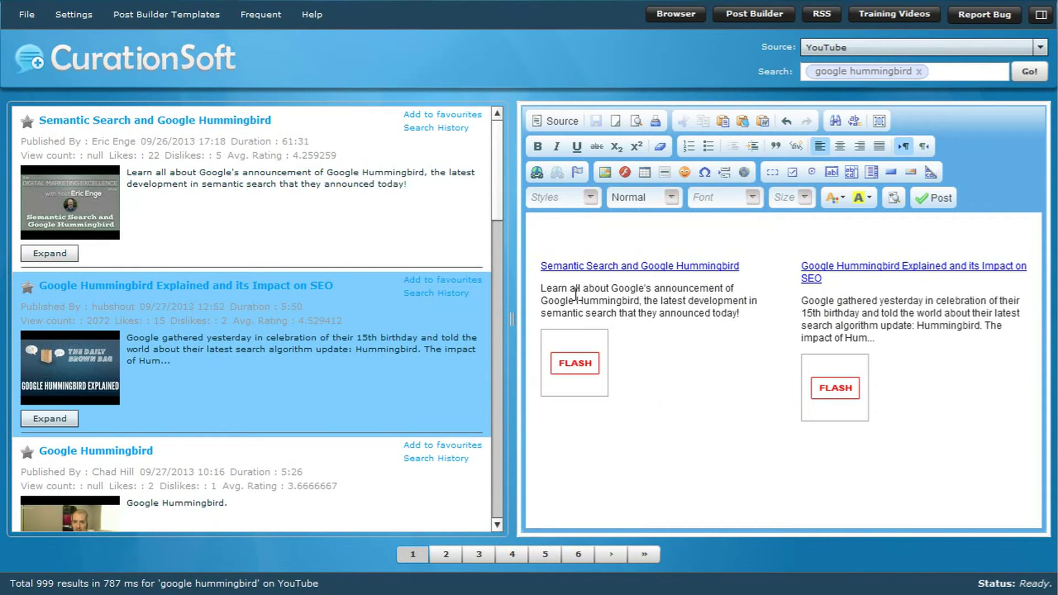
{"action": "type", "text": "Need to catch up on the new Google Hummingbird update?  Below are the latest articles from solid sources that describe what Hummingbird is (not an update as much as a full-blown overhaul of how Google ranks websites) and how you can take advantage of the new, easier SEO involved with Google author rank and fresh content."}
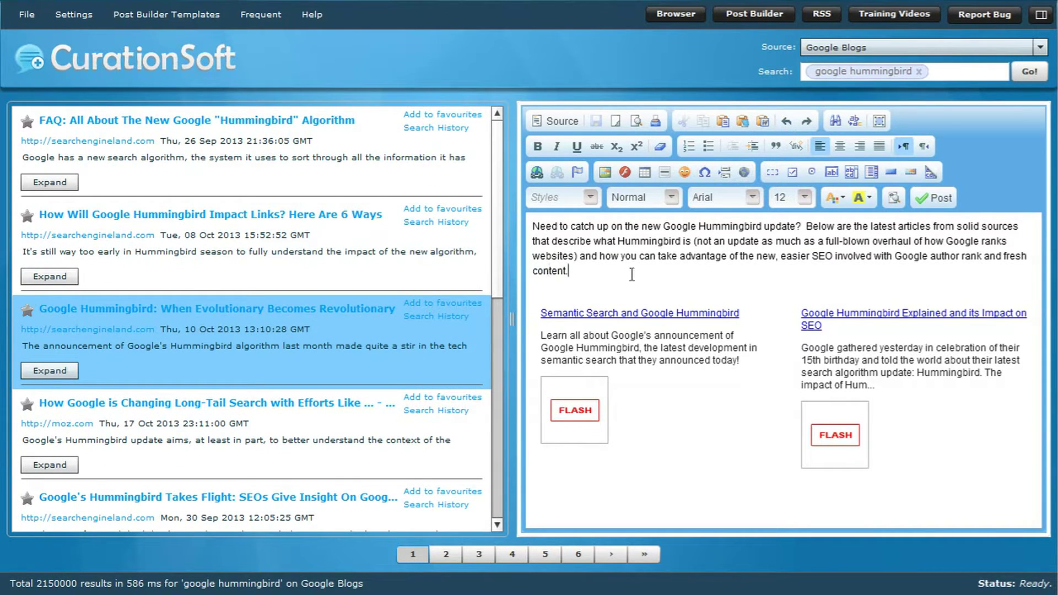
- Add the Google Blogs article on Hummingbird's impact on links to the post
{"action": "right_click", "coordinate": [162, 222]}
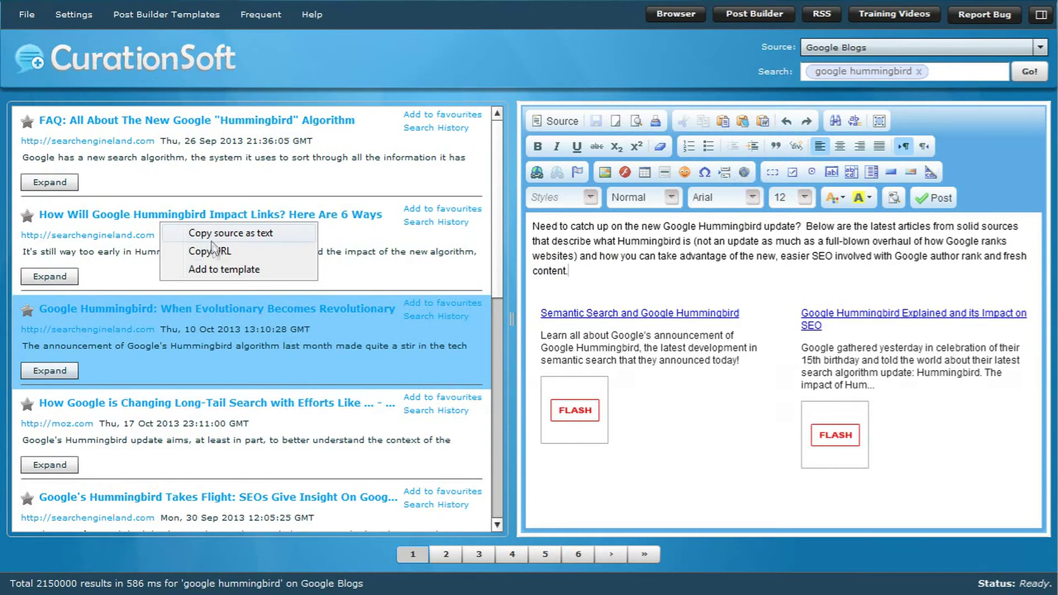
{"action": "left_click", "coordinate": [223, 278]}
{"action": "left_click", "coordinate": [168, 172]}
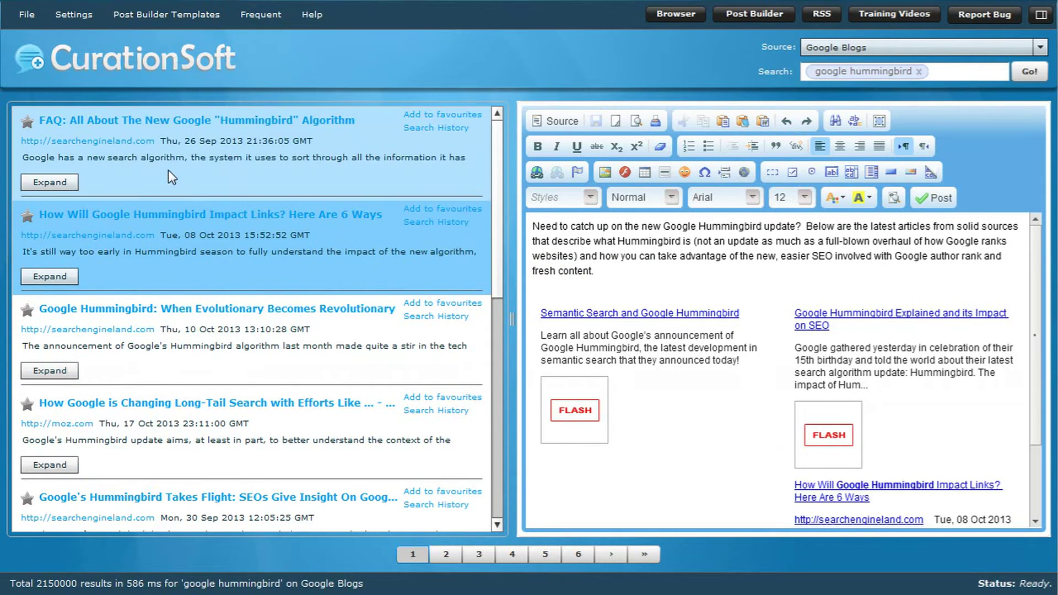
- Add the Moz long-tail search article to the post below the Semantic Search video
{"action": "scroll", "coordinate": [852, 476], "scroll_direction": "down", "scroll_amount": 2}
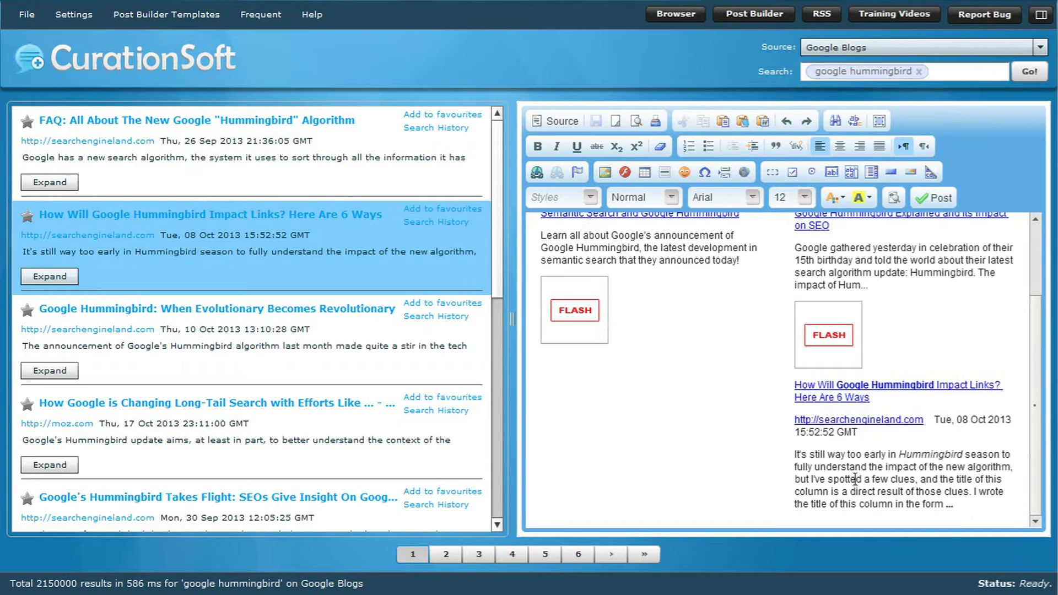
{"action": "left_click", "coordinate": [49, 463]}
{"action": "scroll", "coordinate": [55, 463], "scroll_direction": "down", "scroll_amount": 5}
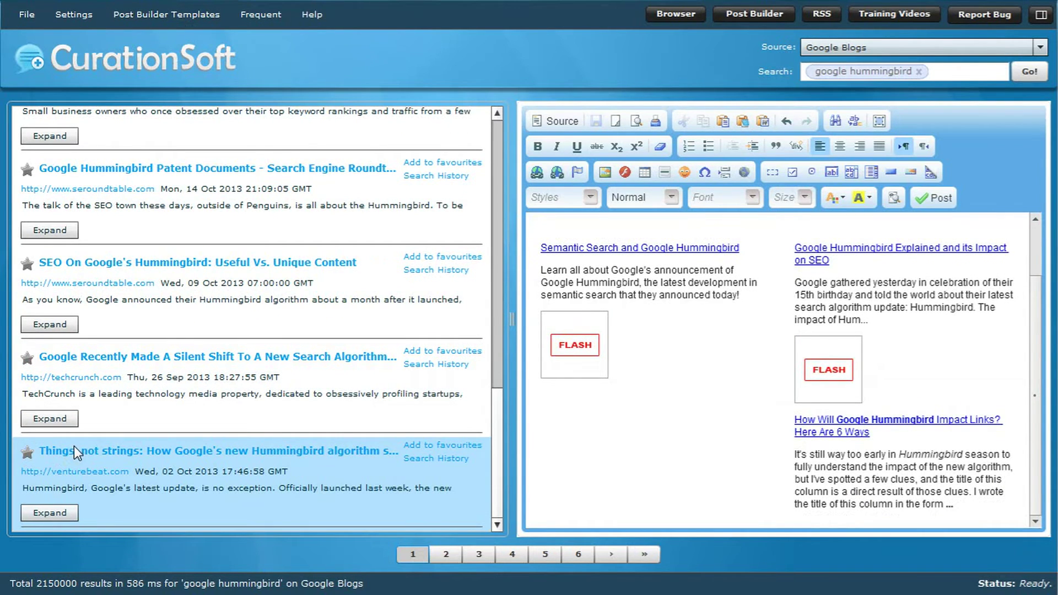
{"action": "scroll", "coordinate": [207, 380], "scroll_direction": "up", "scroll_amount": 5}
{"action": "scroll", "coordinate": [207, 375], "scroll_direction": "down", "scroll_amount": 5}
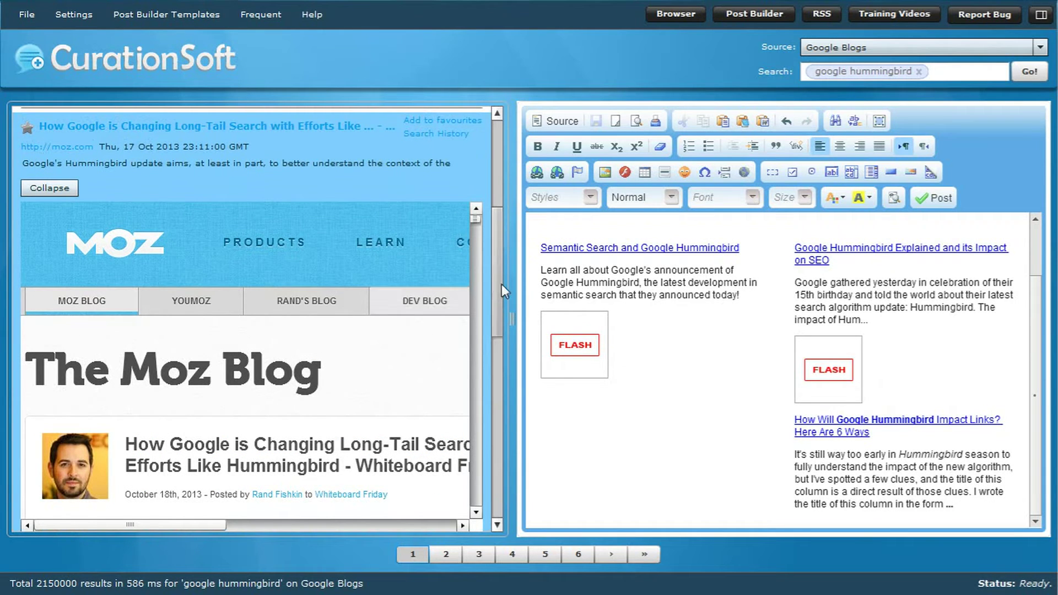
{"action": "left_click", "coordinate": [200, 15]}
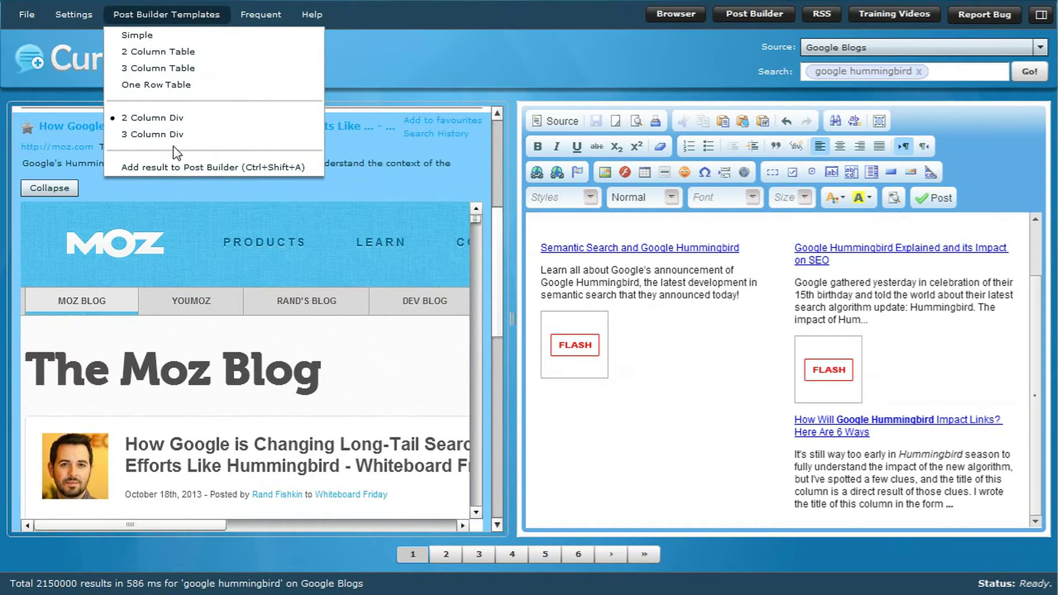
{"action": "left_click", "coordinate": [173, 168]}
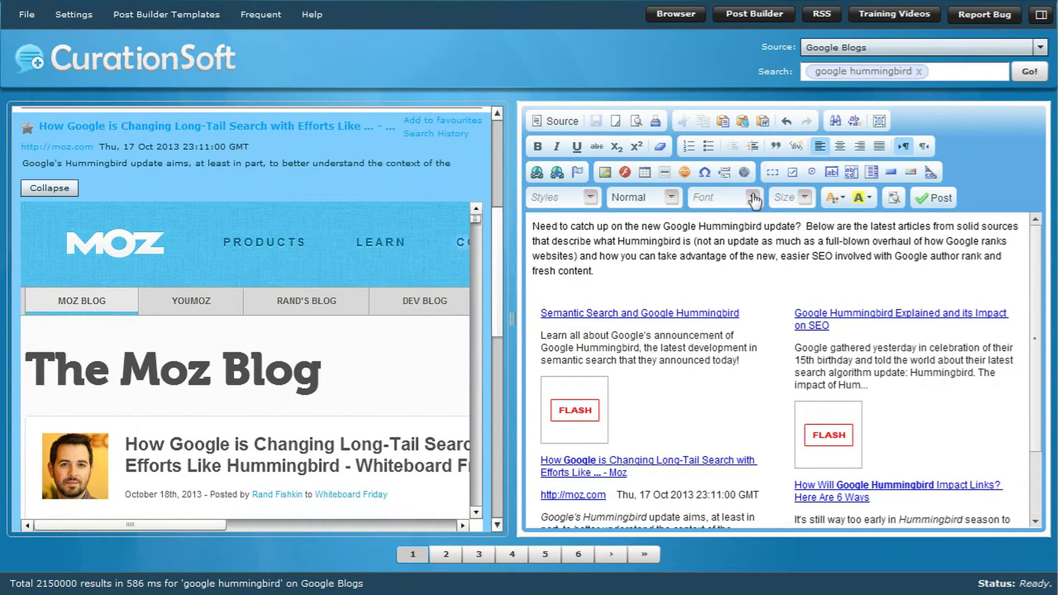
{"action": "scroll", "coordinate": [727, 419], "scroll_direction": "down", "scroll_amount": 2}
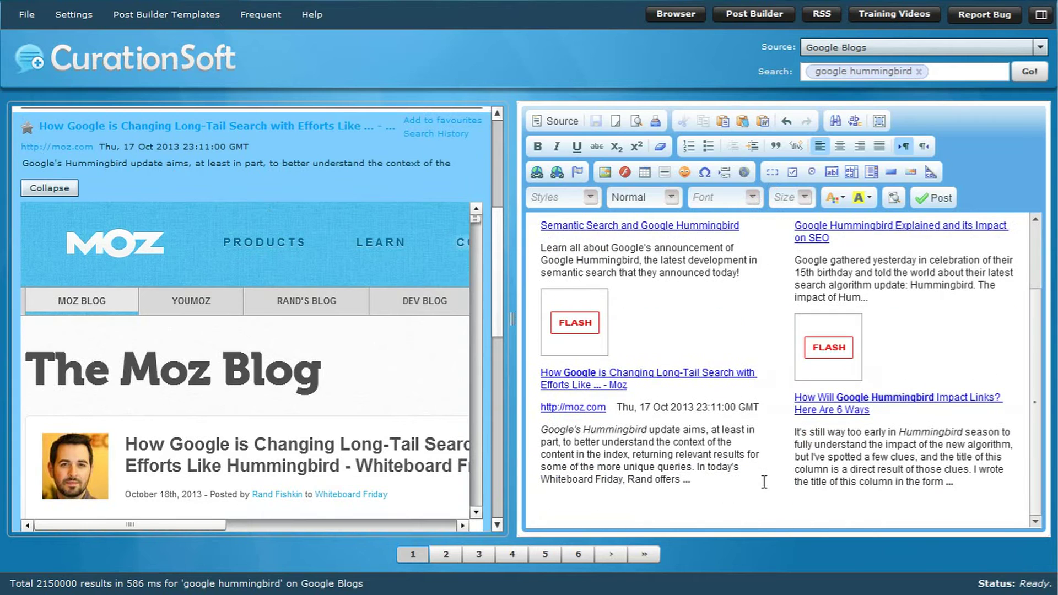
{"action": "scroll", "coordinate": [826, 447], "scroll_direction": "up", "scroll_amount": 2}
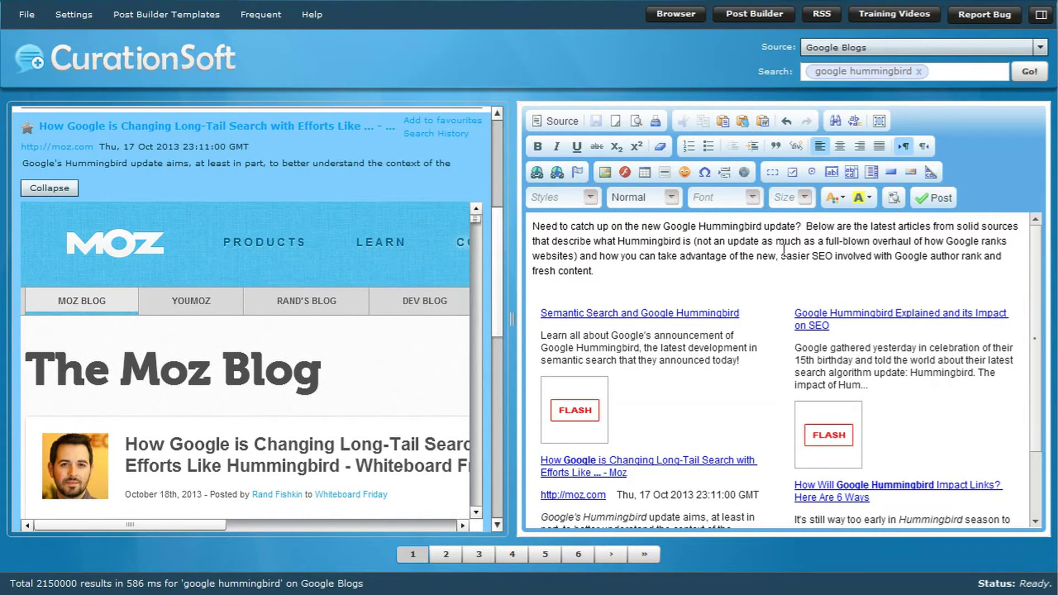
- Break the intro after 'update?' so the opening question becomes its own paragraph
{"action": "left_click", "coordinate": [805, 227]}
{"action": "key", "text": "Return"}
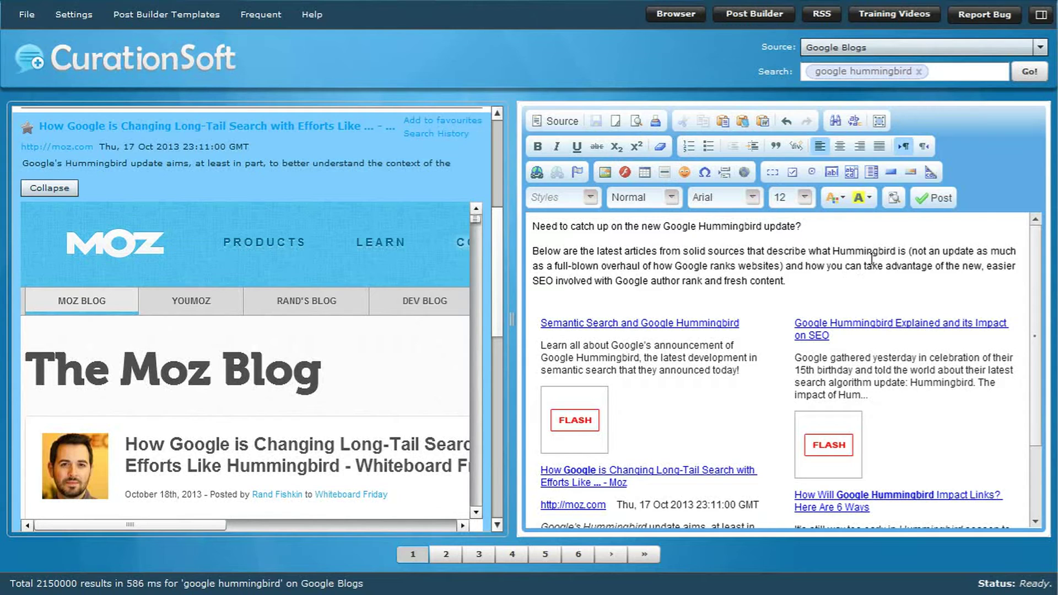
{"action": "left_click", "coordinate": [940, 199]}
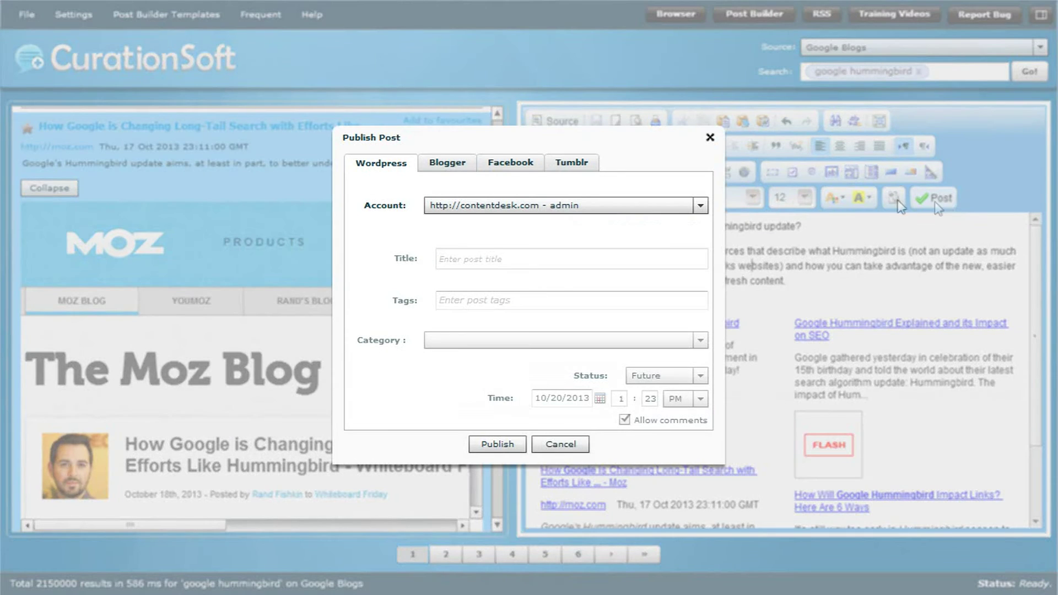
- Publish 'Google Hummingbird Update News' under Online Marketing, tagged seo, search, google, hummingbird
{"action": "left_click", "coordinate": [469, 266]}
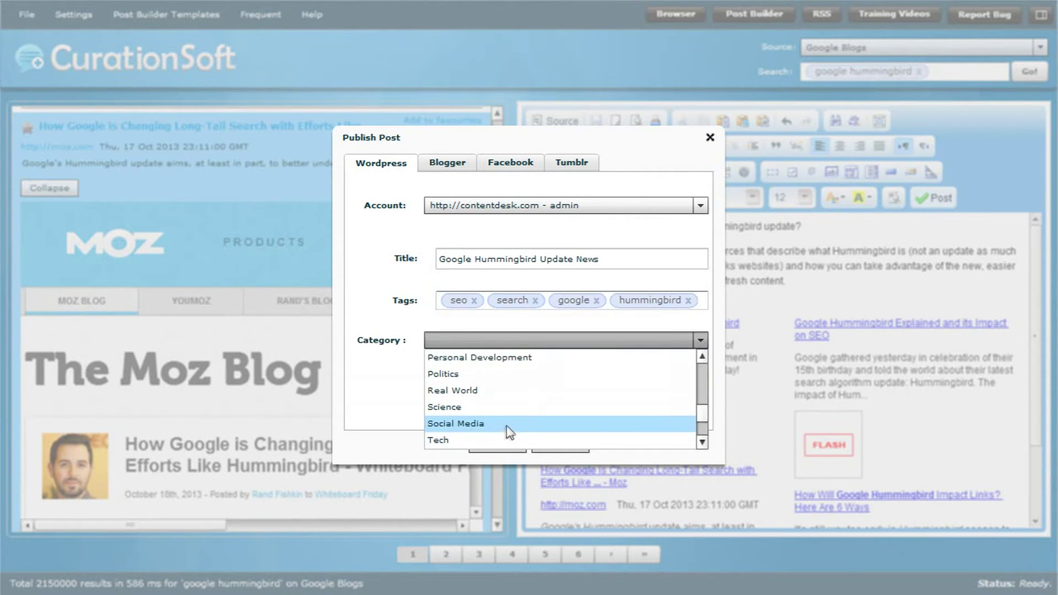
{"action": "scroll", "coordinate": [704, 416], "scroll_direction": "down", "scroll_amount": 2}
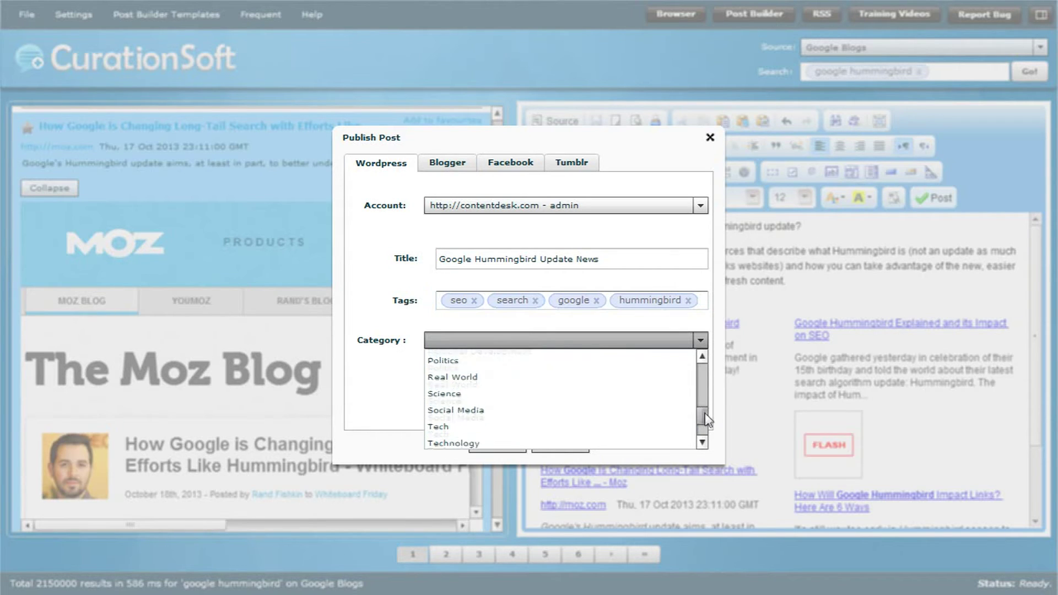
{"action": "left_click", "coordinate": [527, 379]}
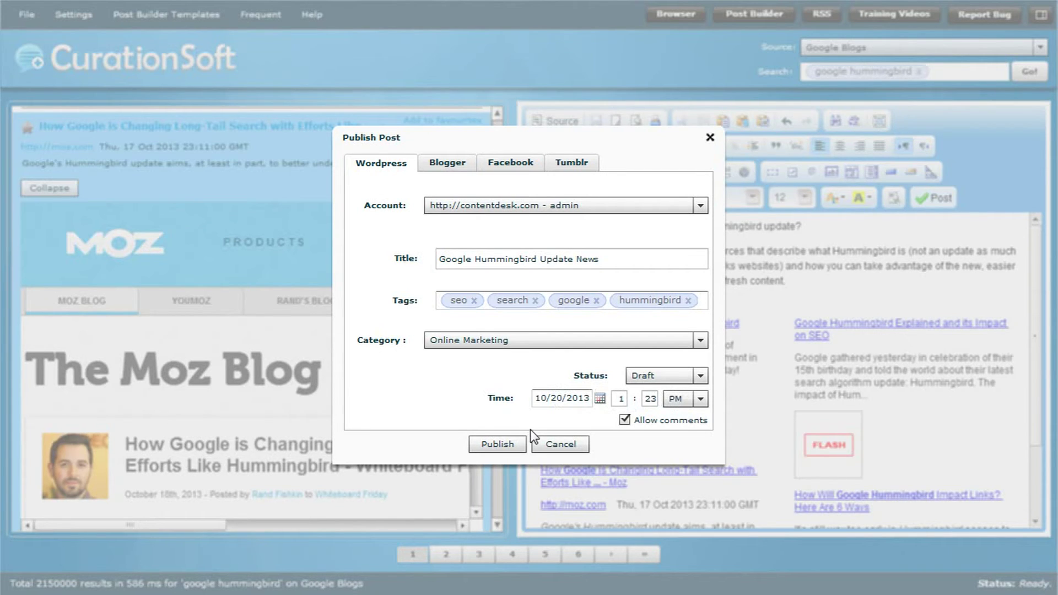
{"action": "left_click", "coordinate": [510, 450]}
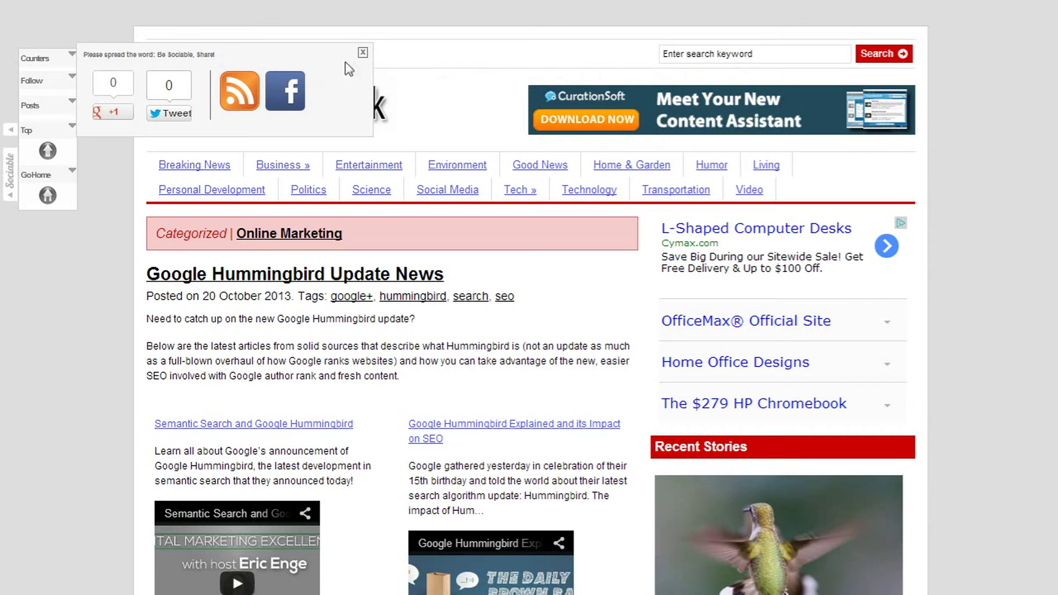
- Close the Sociable share popup and scroll through the published Google Hummingbird Update News post
{"action": "left_click", "coordinate": [363, 52]}
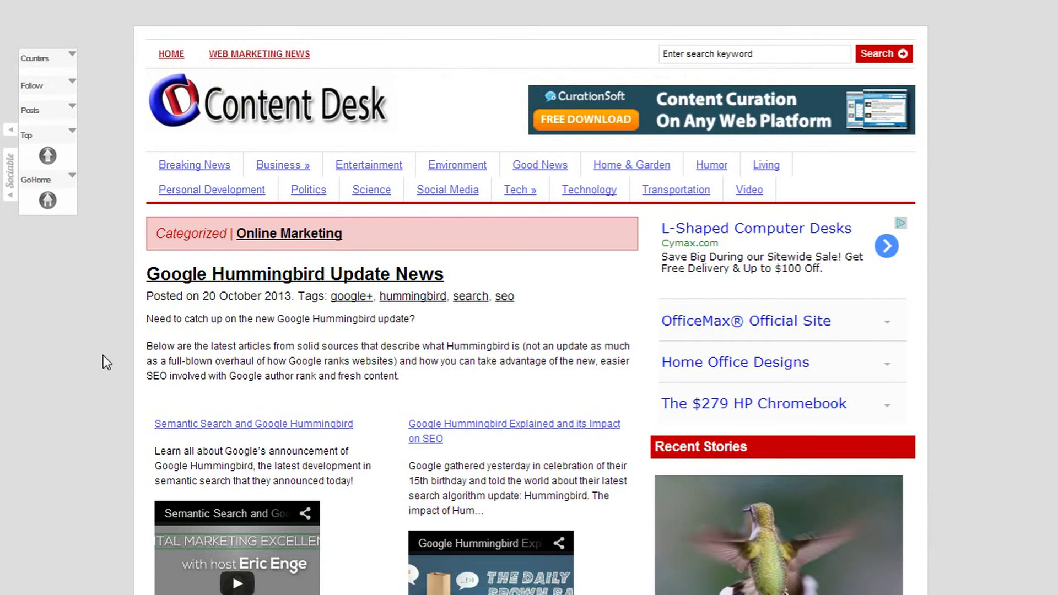
{"action": "scroll", "coordinate": [105, 354], "scroll_direction": "down", "scroll_amount": 5}
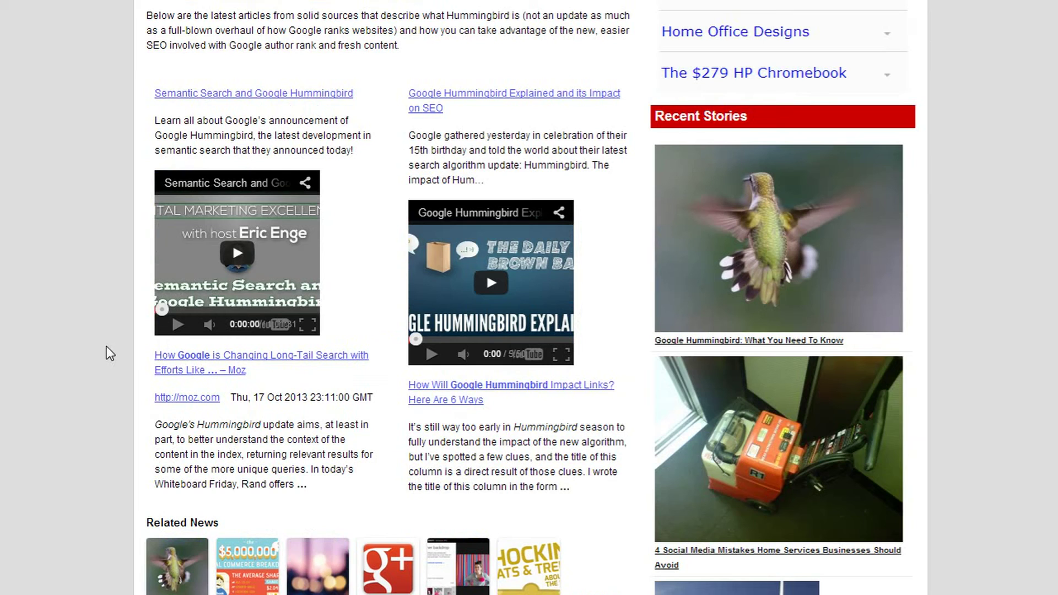
{"action": "scroll", "coordinate": [107, 346], "scroll_direction": "up", "scroll_amount": 2}
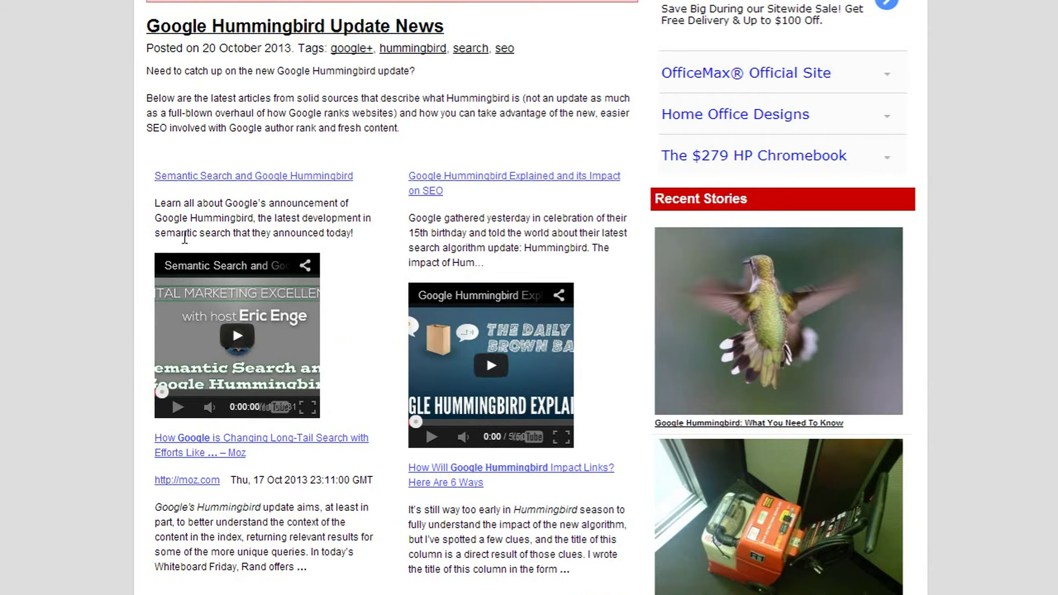
{"action": "scroll", "coordinate": [304, 200], "scroll_direction": "down", "scroll_amount": 5}
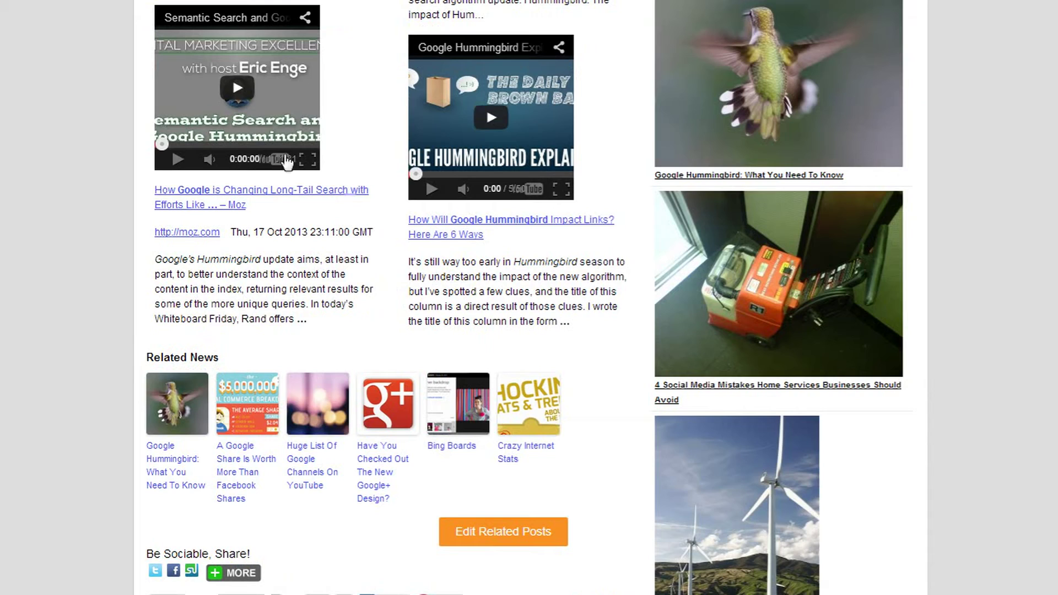
{"action": "scroll", "coordinate": [400, 312], "scroll_direction": "up", "scroll_amount": 5}
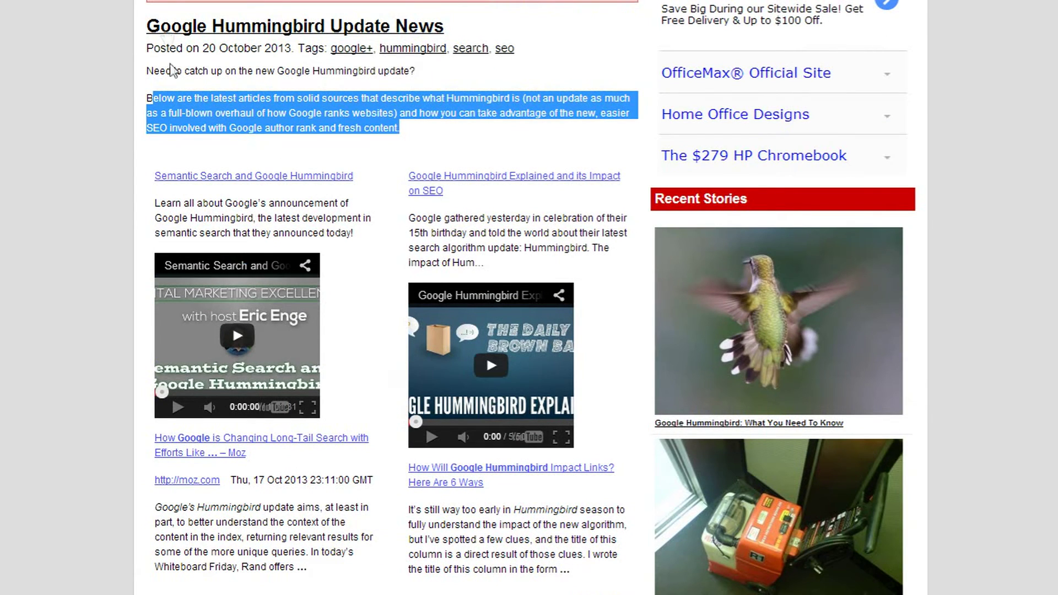
{"action": "scroll", "coordinate": [576, 521], "scroll_direction": "up", "scroll_amount": 3}
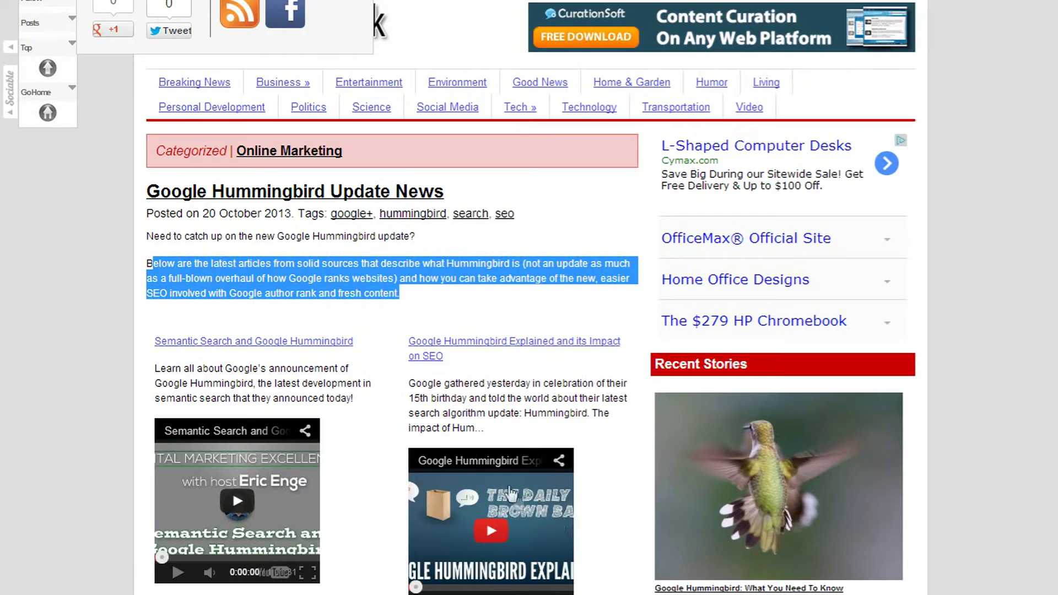
{"action": "scroll", "coordinate": [314, 255], "scroll_direction": "down", "scroll_amount": 20}
{"action": "scroll", "coordinate": [314, 254], "scroll_direction": "up", "scroll_amount": 20}
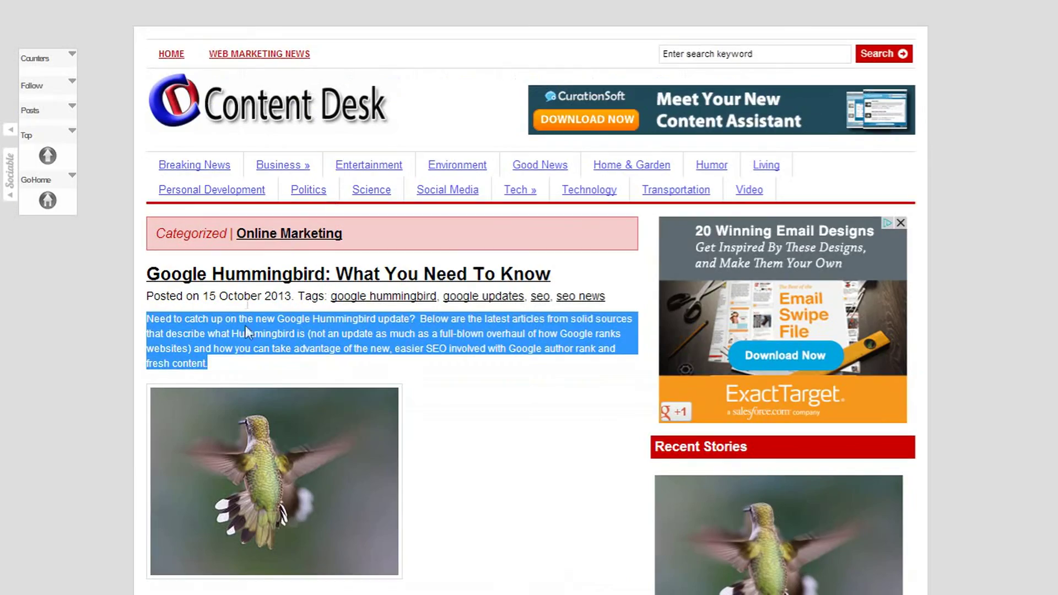
{"action": "scroll", "coordinate": [242, 363], "scroll_direction": "down", "scroll_amount": 10}
{"action": "scroll", "coordinate": [242, 361], "scroll_direction": "up", "scroll_amount": 15}
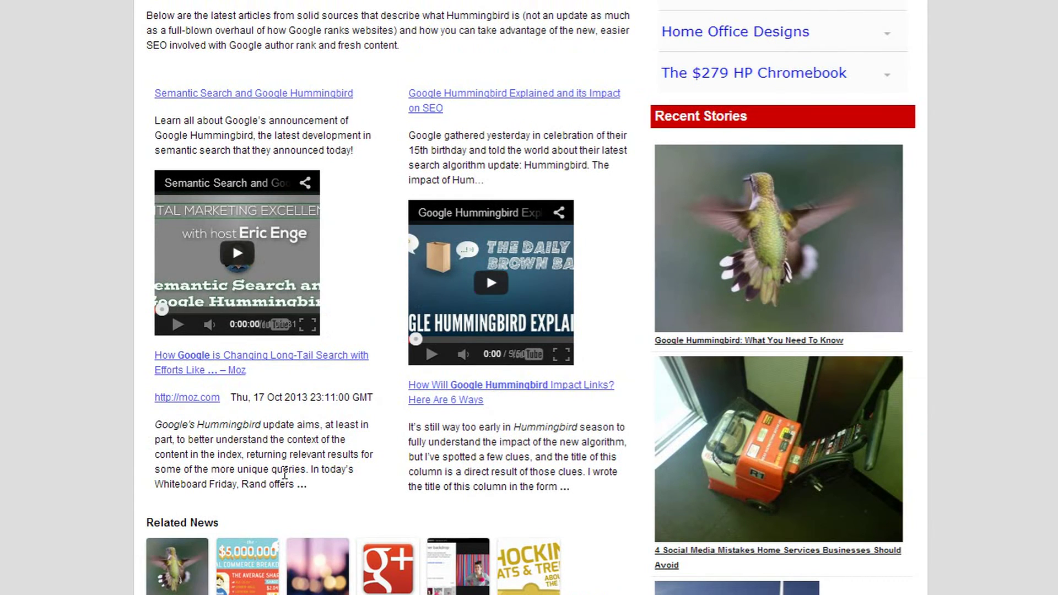
{"action": "scroll", "coordinate": [284, 473], "scroll_direction": "up", "scroll_amount": 1}
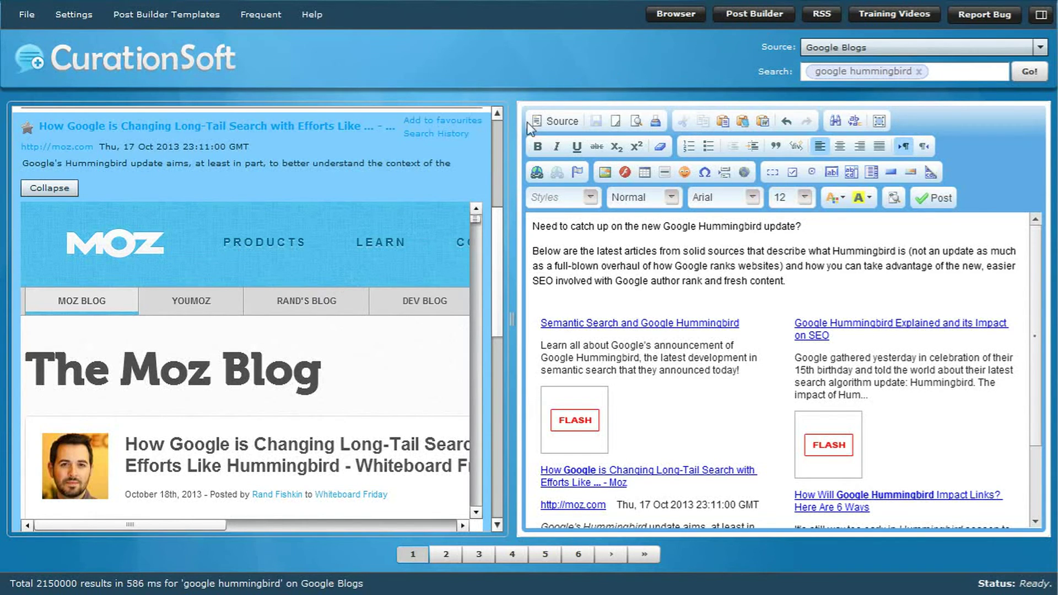
- Add the Amazon Kindle book 'The Google Hummingbird Update 2013' to the post
{"action": "left_click_drag", "start_coordinate": [497, 247], "coordinate": [502, 147]}
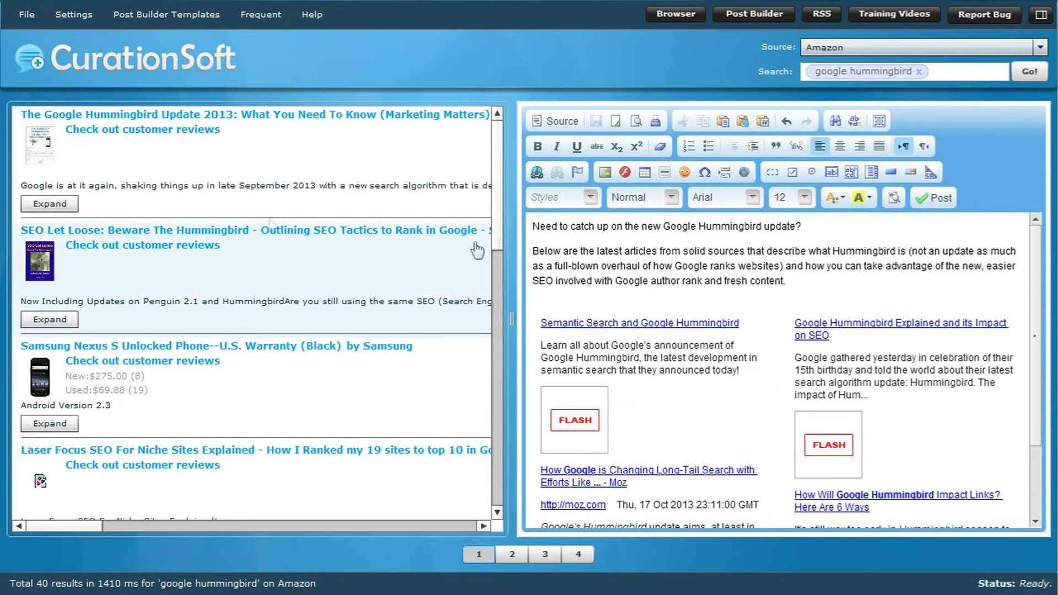
{"action": "left_click", "coordinate": [42, 208]}
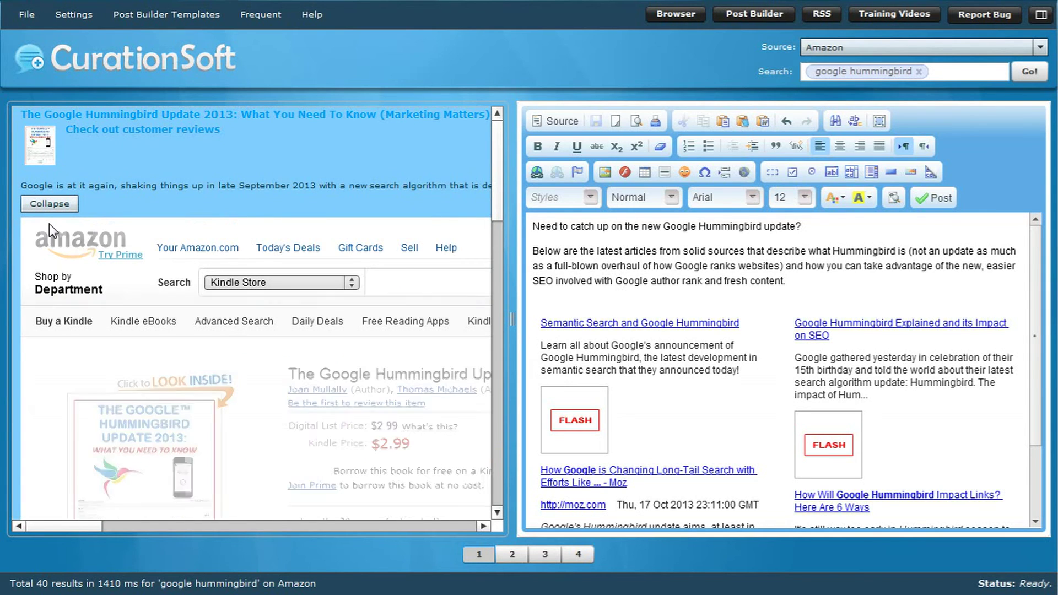
{"action": "scroll", "coordinate": [505, 246], "scroll_direction": "down", "scroll_amount": 3}
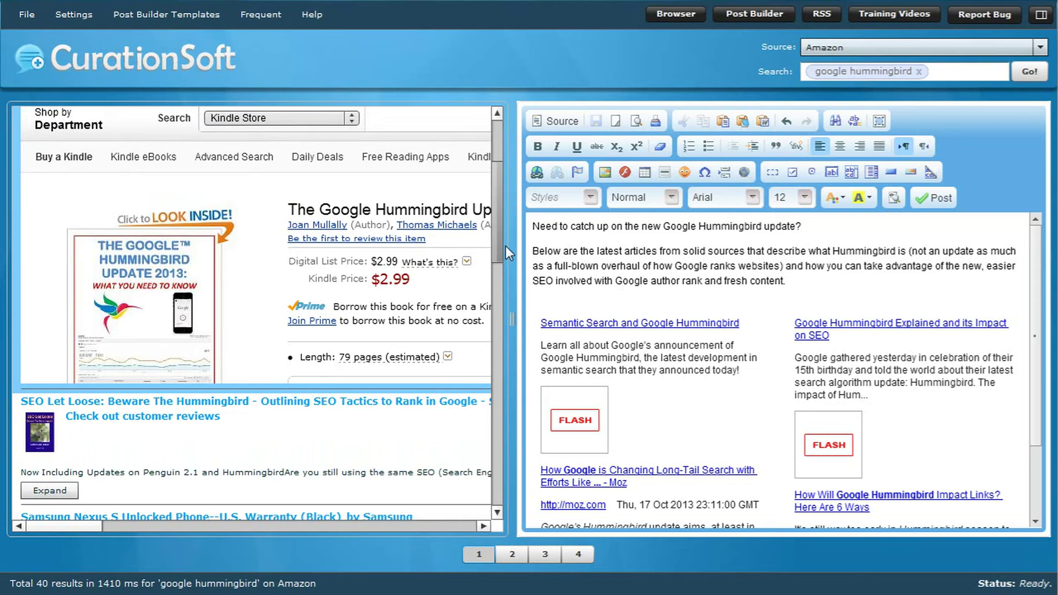
{"action": "scroll", "coordinate": [498, 220], "scroll_direction": "up", "scroll_amount": 1}
{"action": "scroll", "coordinate": [500, 245], "scroll_direction": "down", "scroll_amount": 5}
{"action": "scroll", "coordinate": [498, 190], "scroll_direction": "up", "scroll_amount": 7}
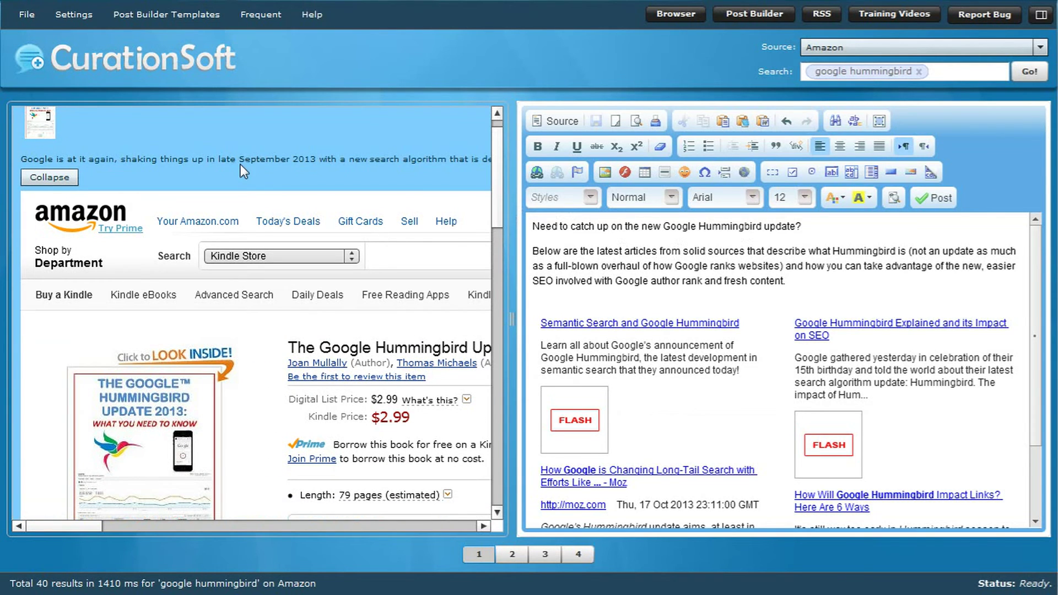
{"action": "left_click", "coordinate": [146, 11]}
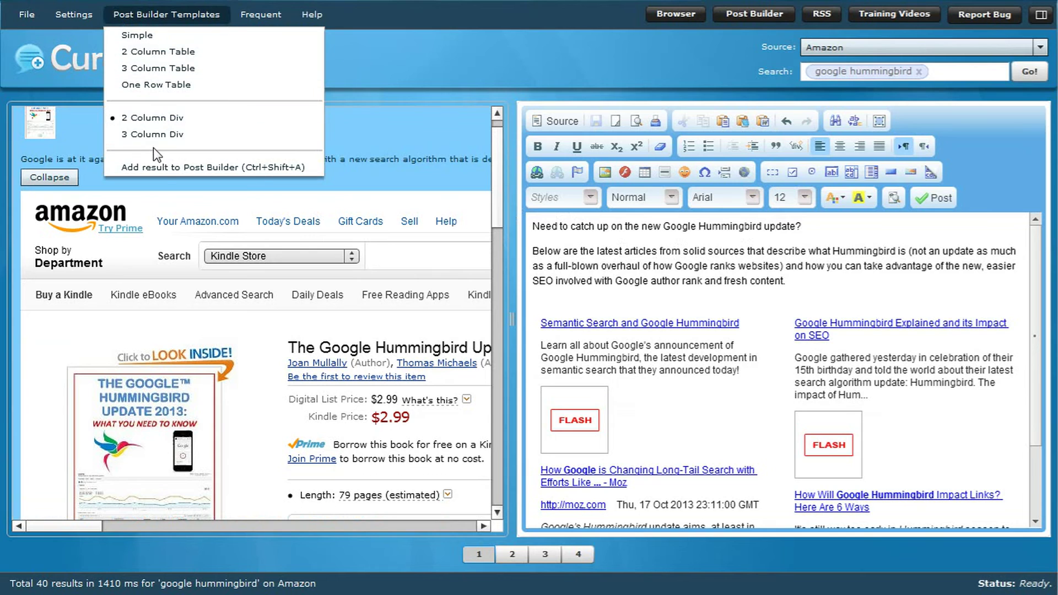
{"action": "left_click", "coordinate": [161, 168]}
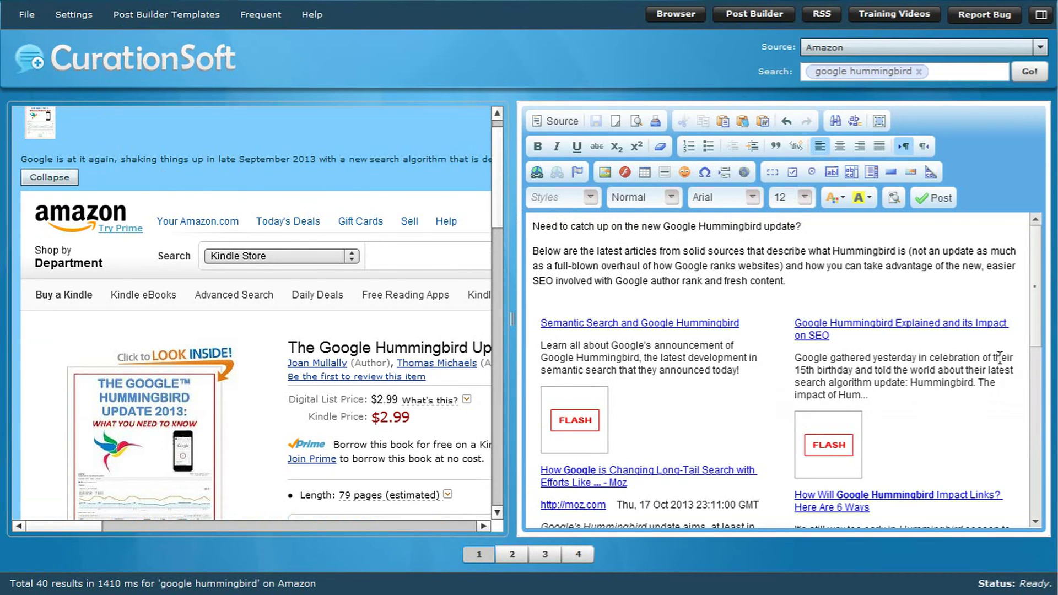
- Review the inserted book entry's thumbnail, details and summary in the post
{"action": "scroll", "coordinate": [1036, 319], "scroll_direction": "down", "scroll_amount": 10}
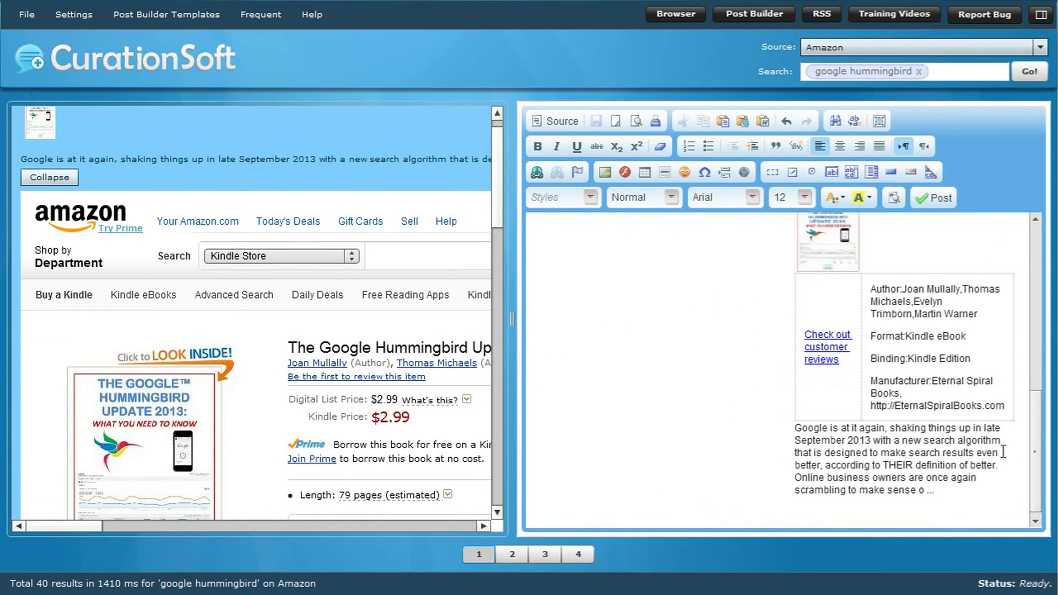
{"action": "left_click_drag", "start_coordinate": [1033, 464], "coordinate": [1033, 449]}
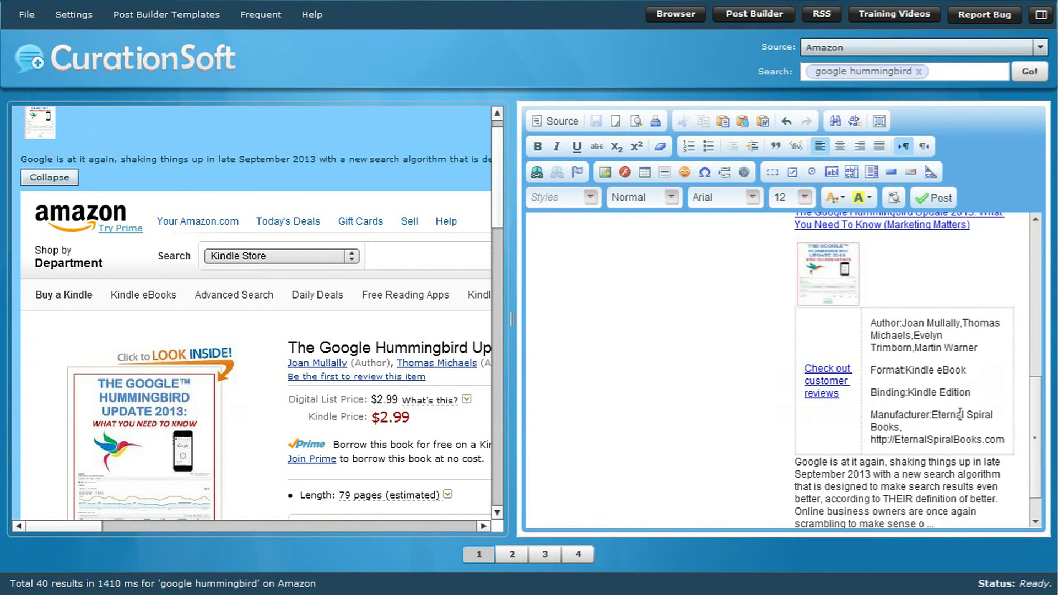
{"action": "triple_click", "coordinate": [908, 485]}
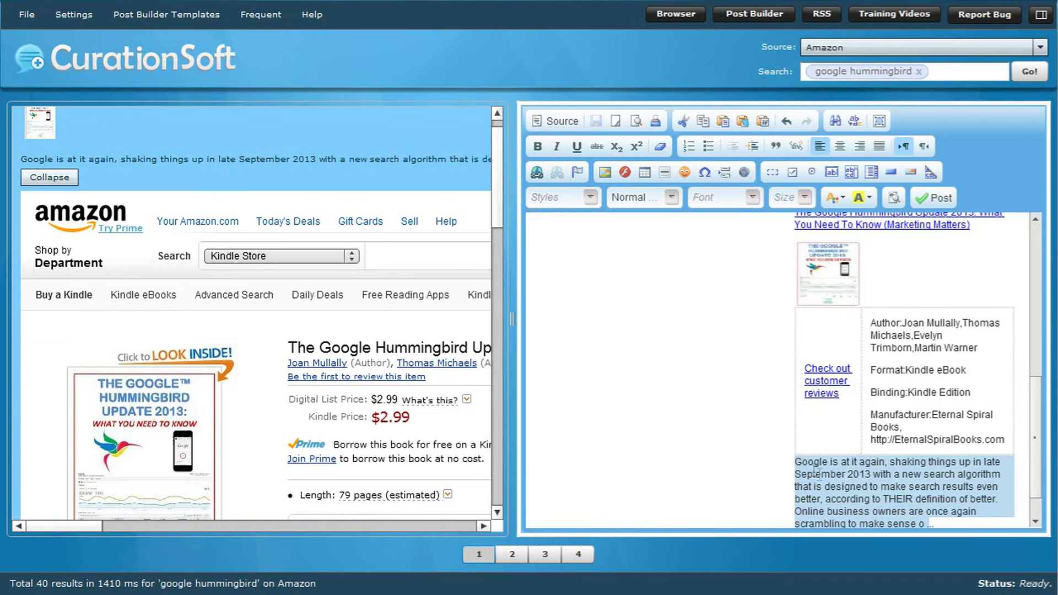
{"action": "left_click_drag", "start_coordinate": [985, 345], "coordinate": [826, 308]}
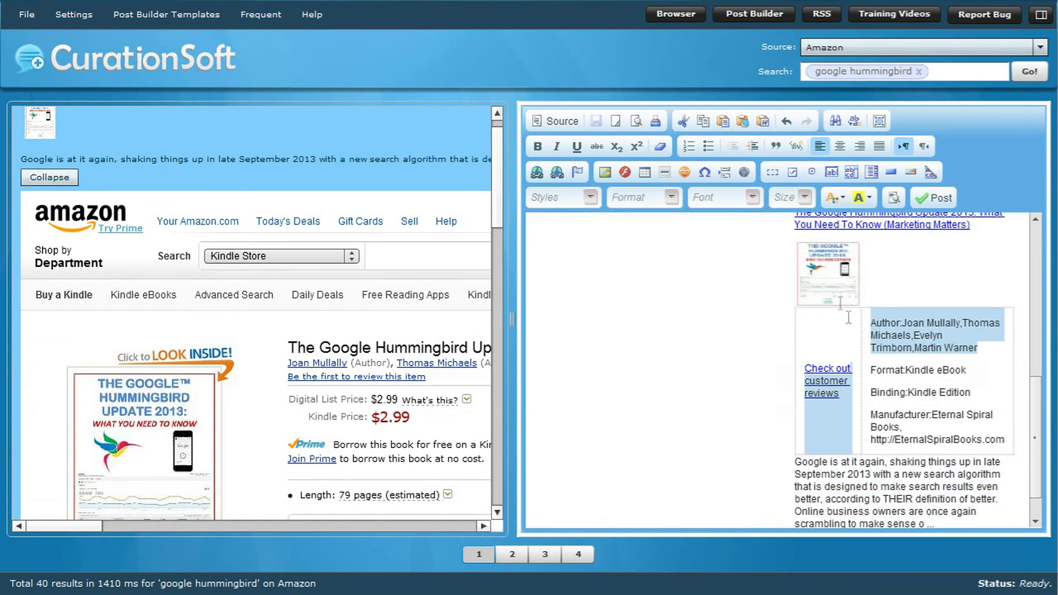
{"action": "left_click", "coordinate": [818, 282]}
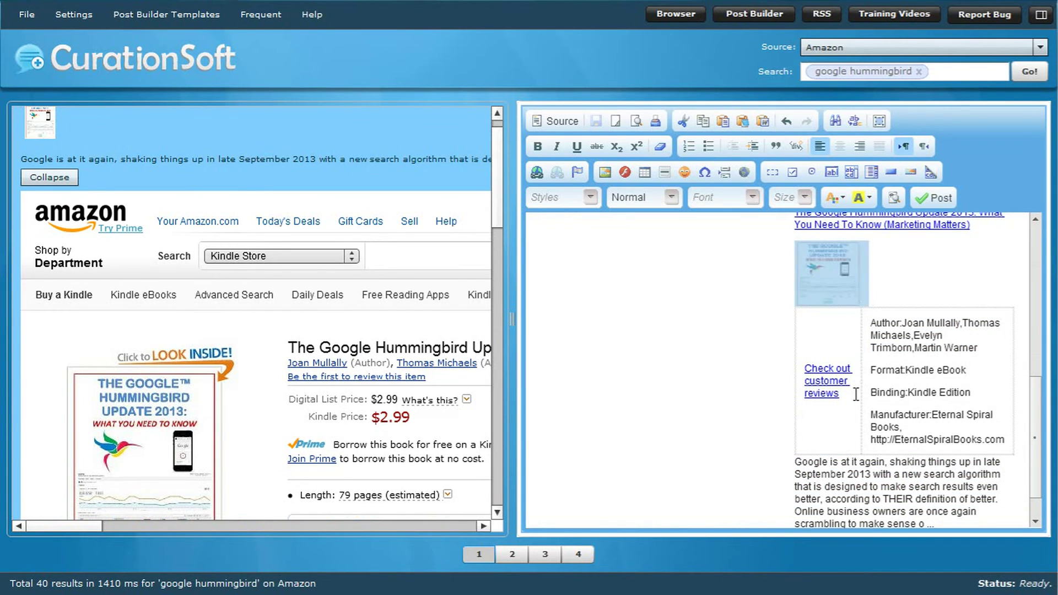
{"action": "left_click", "coordinate": [861, 498]}
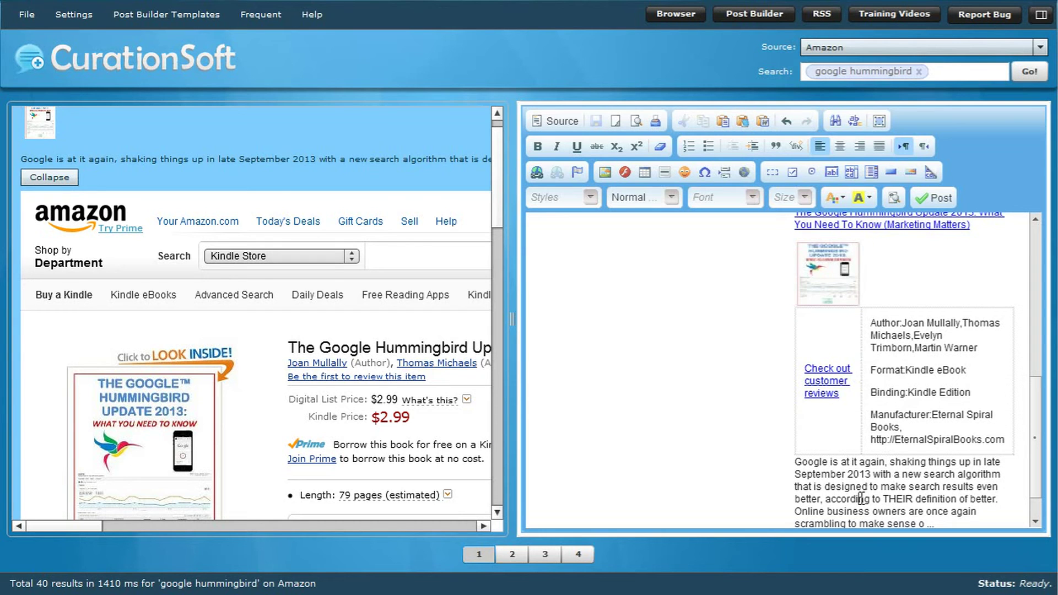
{"action": "left_click", "coordinate": [1034, 348]}
{"action": "left_click_drag", "start_coordinate": [1034, 347], "coordinate": [1047, 469]}
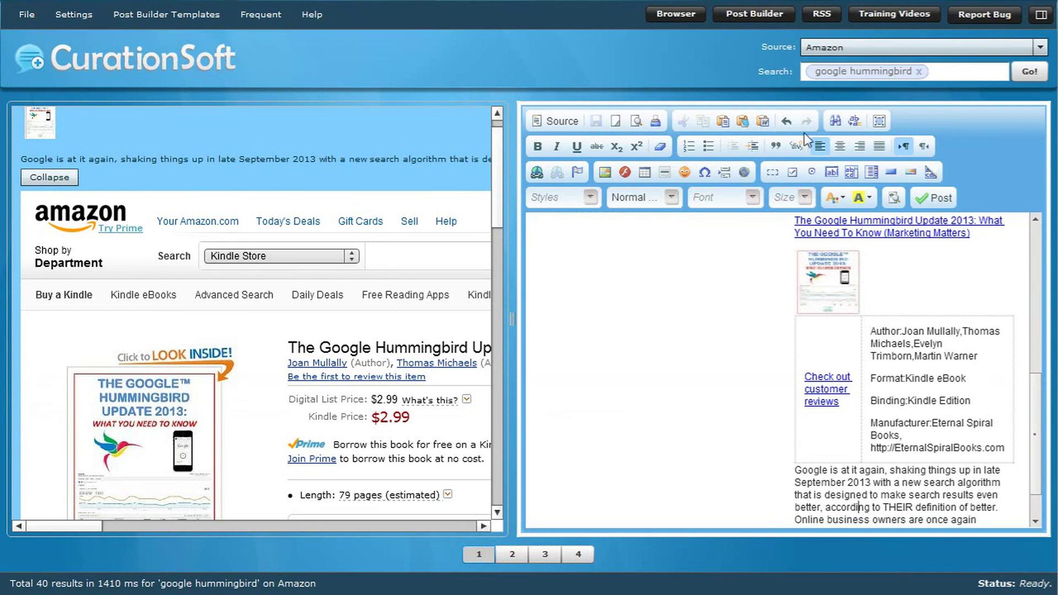
{"action": "left_click", "coordinate": [1038, 48]}
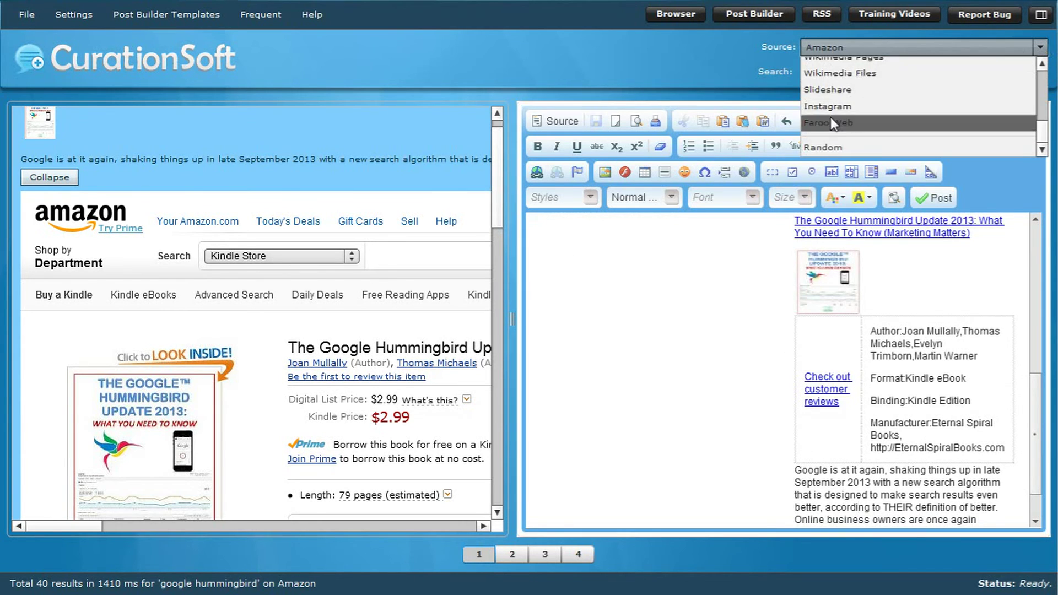
- Switch the source to eBay and drag the Hummingbird Garden hard case cover listing into the post
{"action": "scroll", "coordinate": [831, 117], "scroll_direction": "up", "scroll_amount": 1}
{"action": "left_click", "coordinate": [835, 117]}
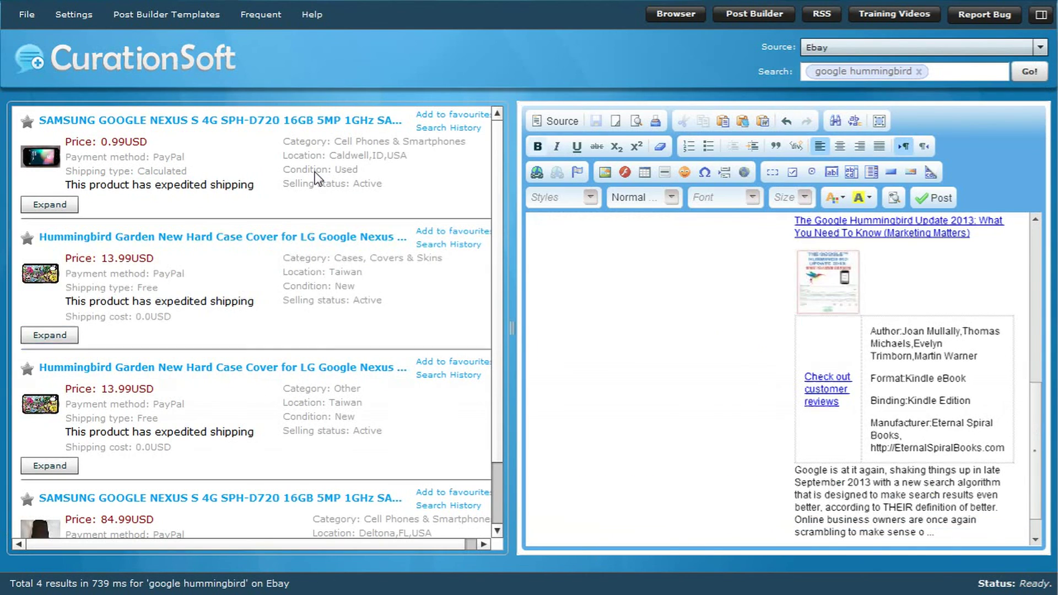
{"action": "left_click_drag", "start_coordinate": [237, 276], "coordinate": [677, 468]}
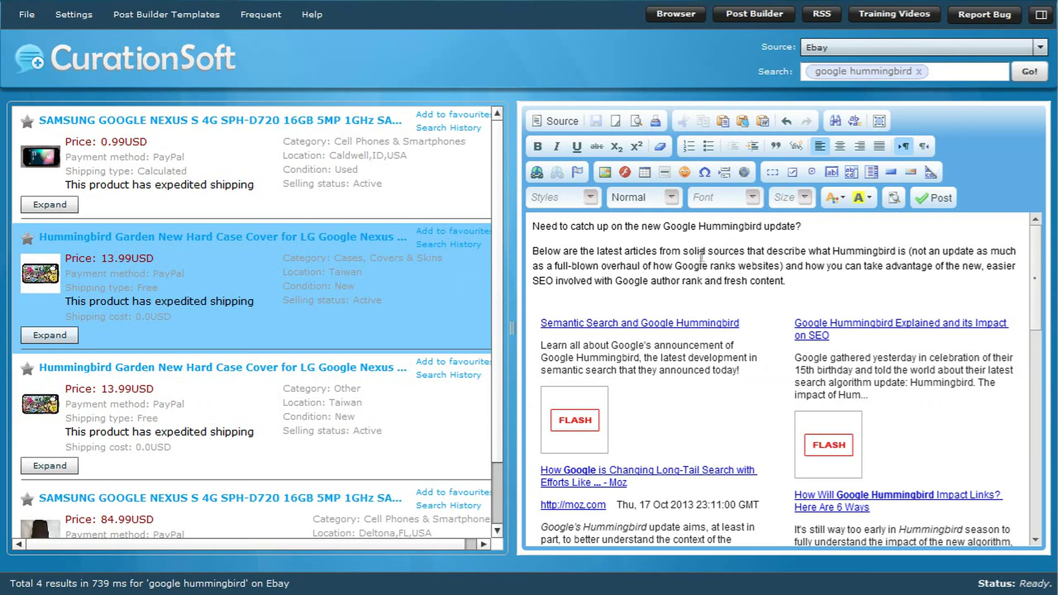
- Look through the content sources list, then open CS Browser on the Google home page
{"action": "left_click", "coordinate": [910, 48]}
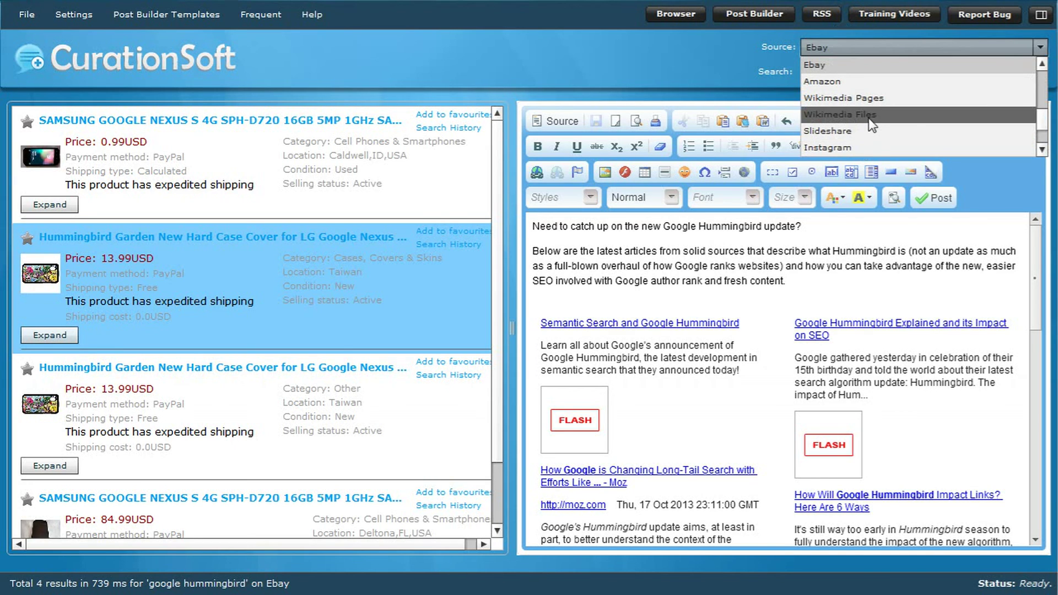
{"action": "scroll", "coordinate": [870, 117], "scroll_direction": "up", "scroll_amount": 3}
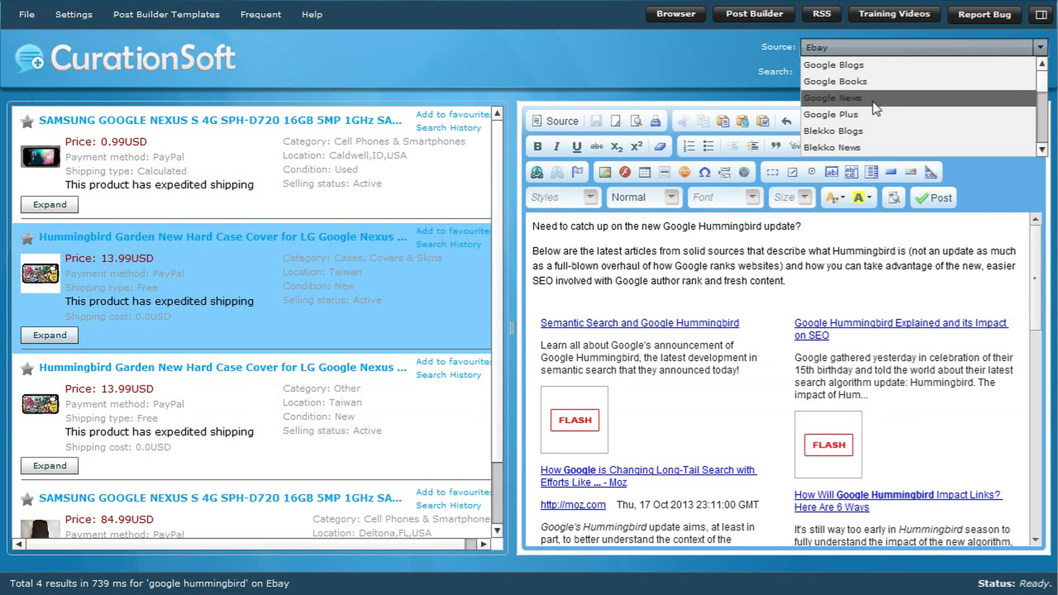
{"action": "scroll", "coordinate": [877, 119], "scroll_direction": "down", "scroll_amount": 1}
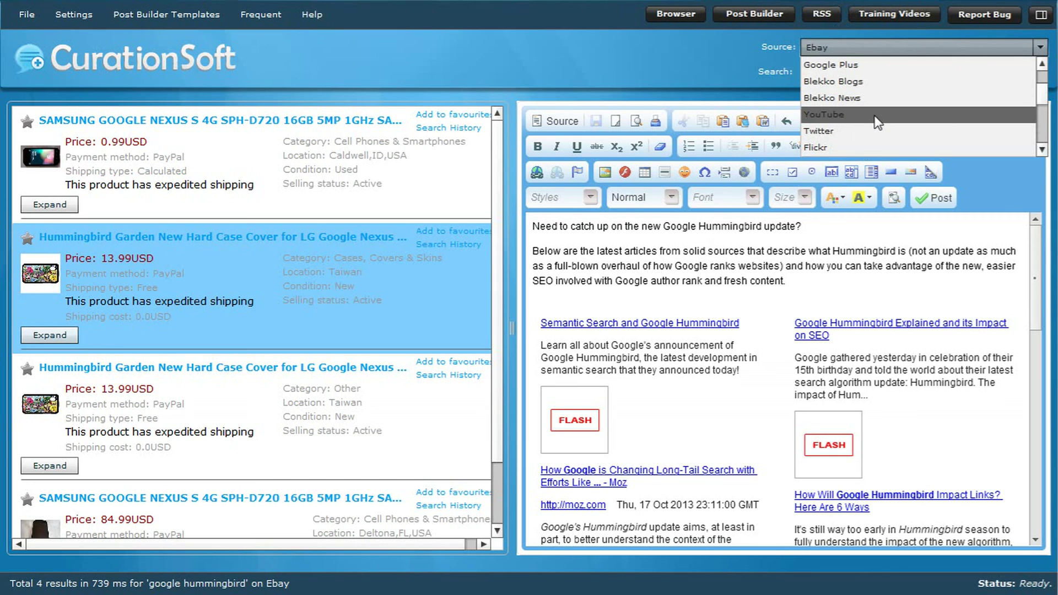
{"action": "scroll", "coordinate": [848, 141], "scroll_direction": "down", "scroll_amount": 4}
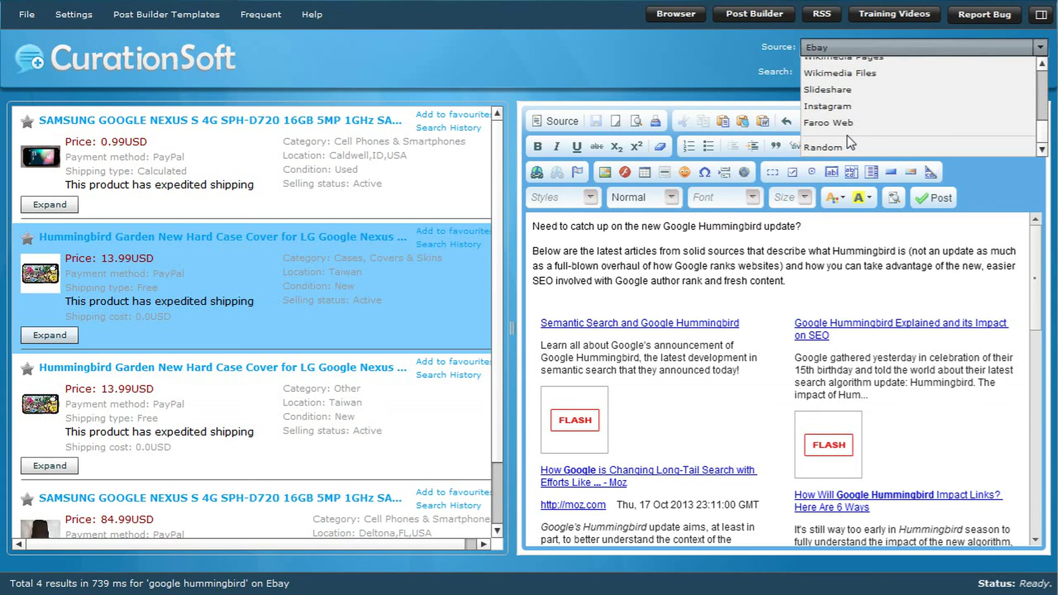
{"action": "scroll", "coordinate": [847, 135], "scroll_direction": "up", "scroll_amount": 8}
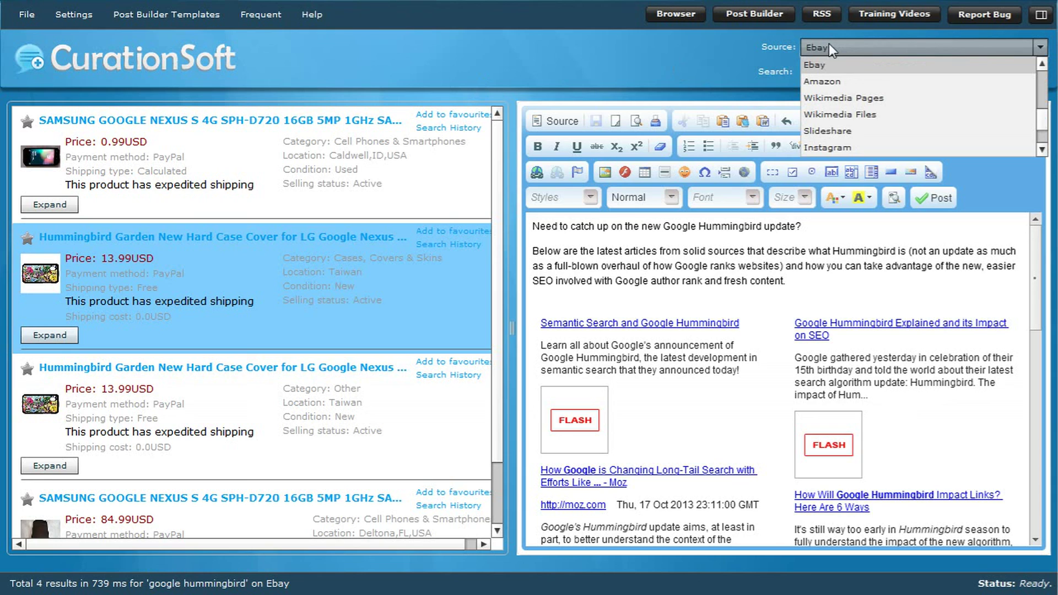
{"action": "left_click", "coordinate": [676, 21]}
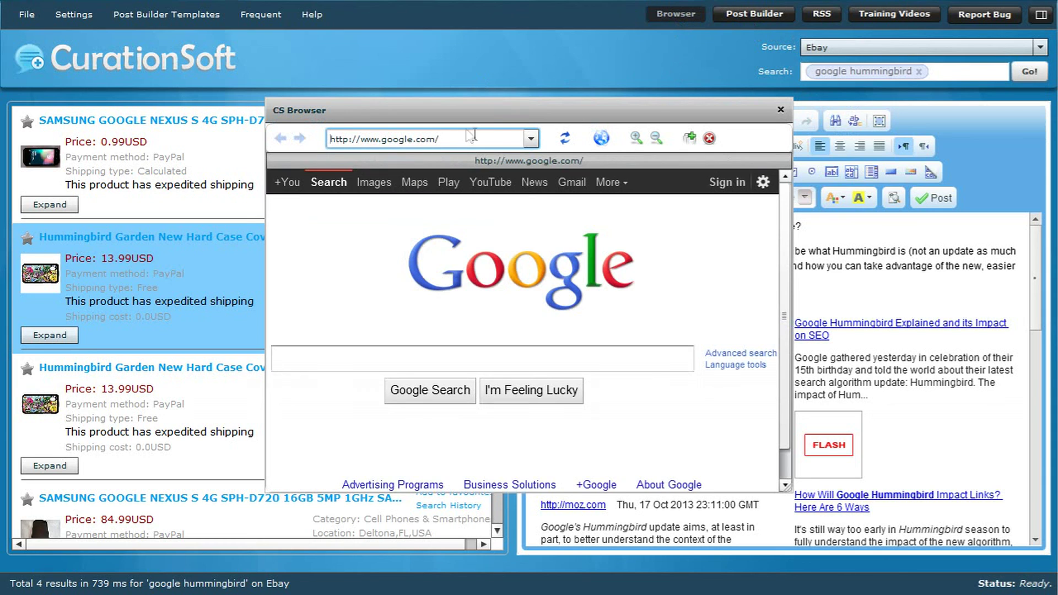
- Load curationsoft.com in the CS Browser
{"action": "left_click", "coordinate": [326, 138]}
{"action": "type", "text": "curationso"}
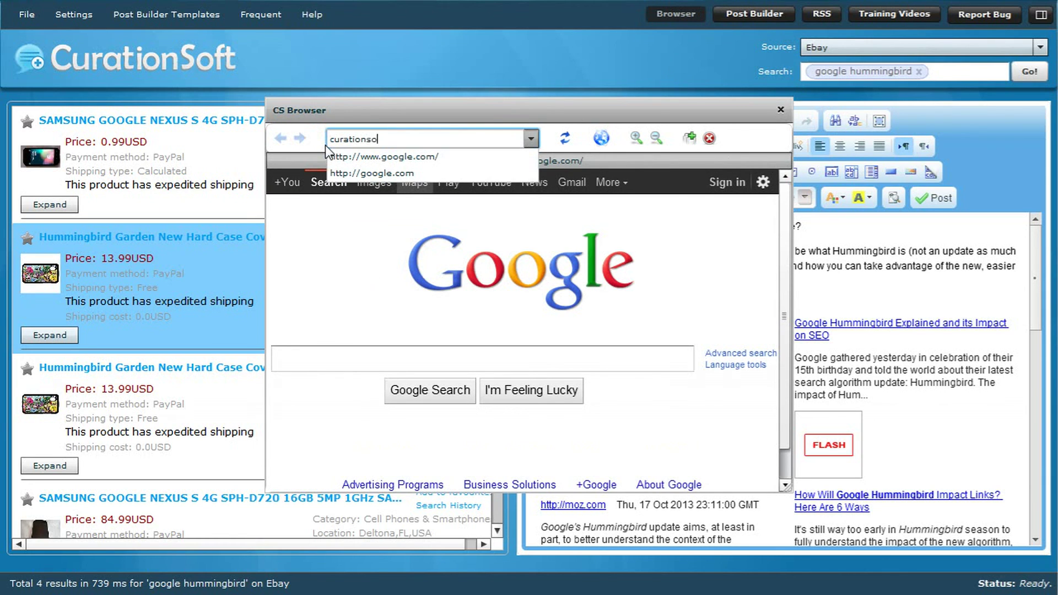
{"action": "type", "text": "ft.com"}
{"action": "key", "text": "Return"}
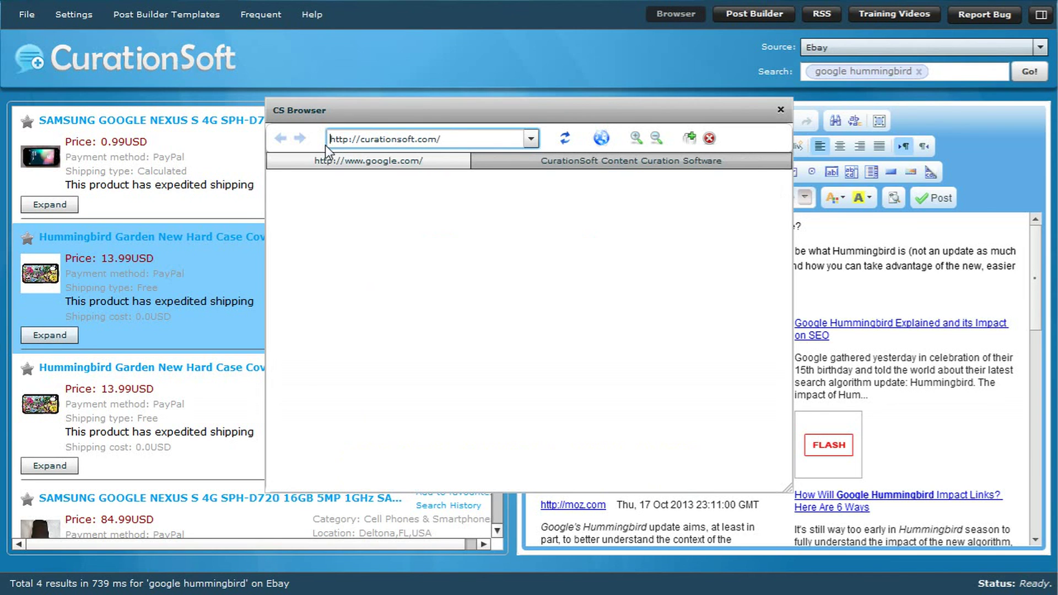
- Copy the 'FREE Content Builder Software!' headline and paste it into the post
{"action": "left_click_drag", "start_coordinate": [648, 346], "coordinate": [324, 239]}
{"action": "right_click", "coordinate": [374, 245]}
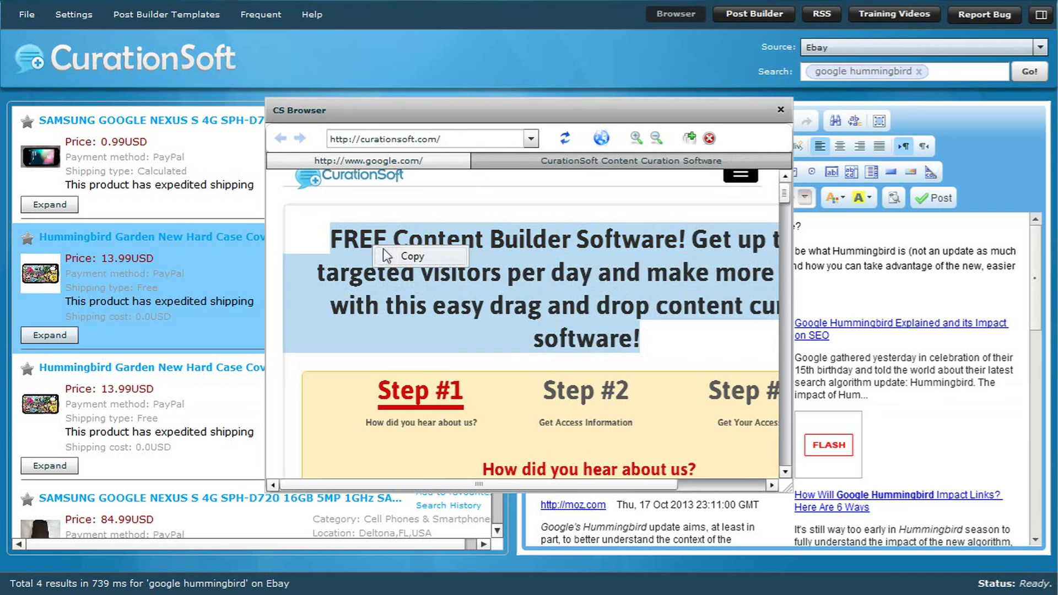
{"action": "left_click", "coordinate": [405, 258]}
{"action": "key", "text": "ctrl+v"}
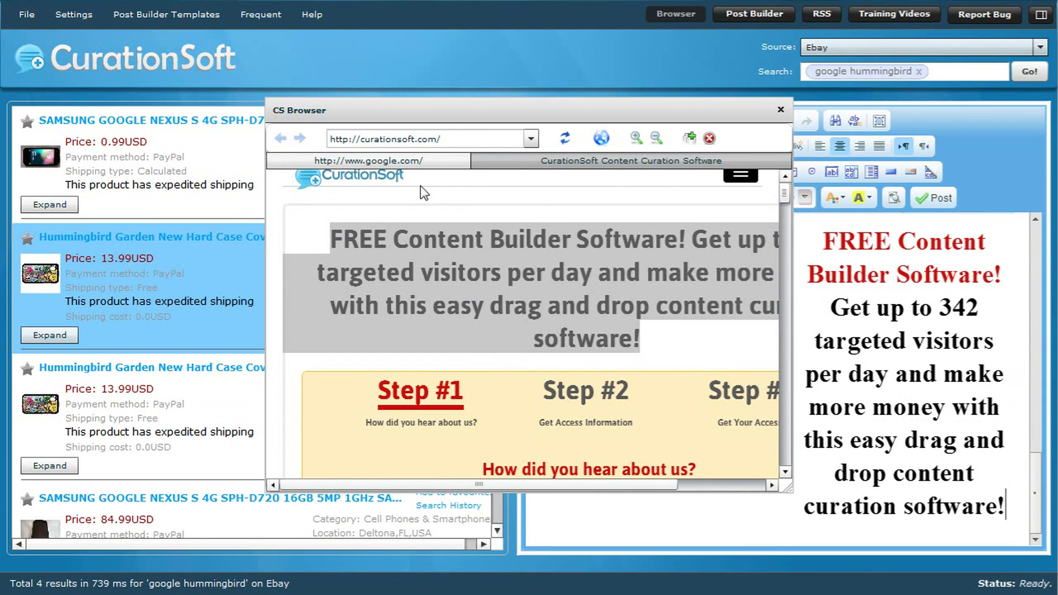